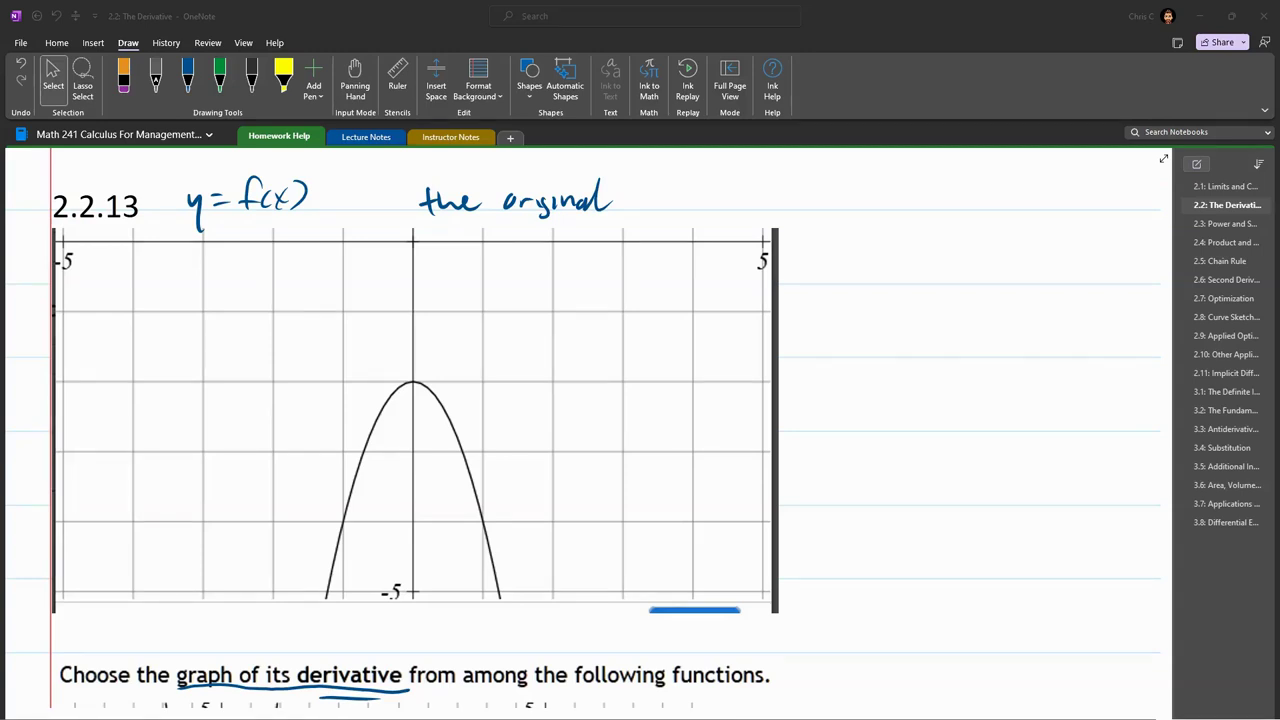
# Step: With the green pen, dot the parabola's vertex and a point on each branch
pyautogui.scroll(-5, 590, 430)
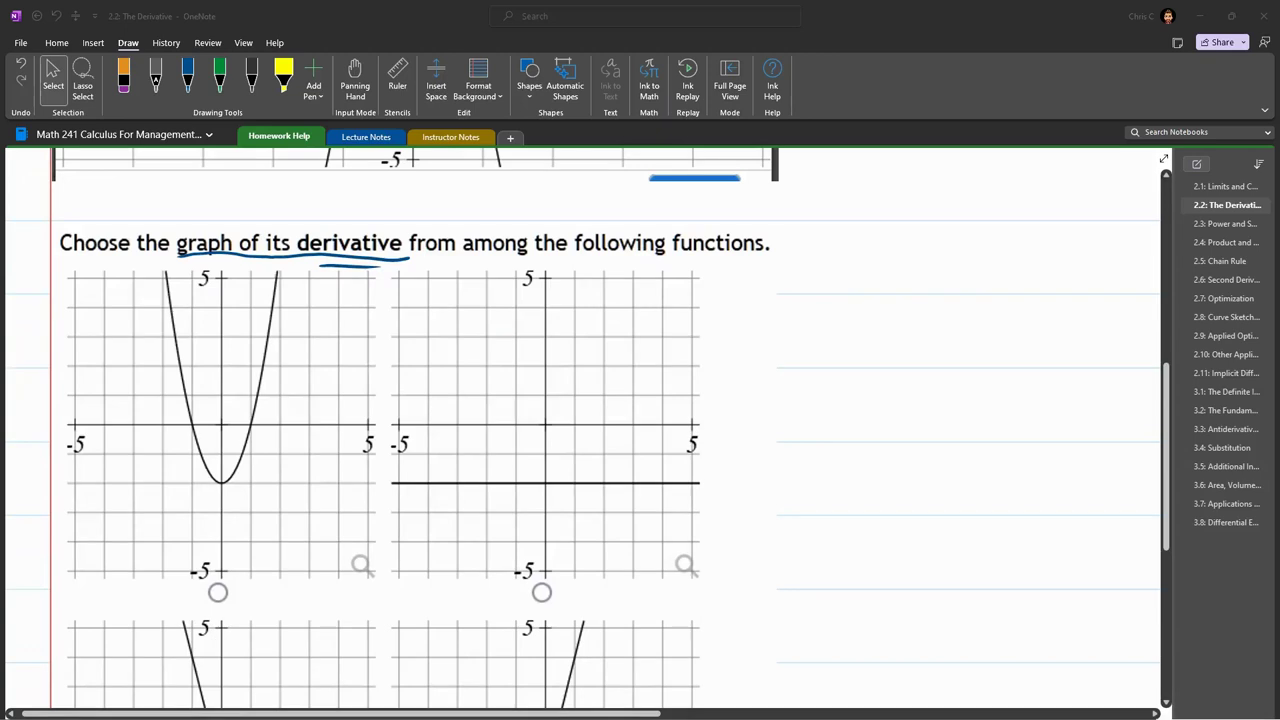
pyautogui.scroll(4, 590, 430)
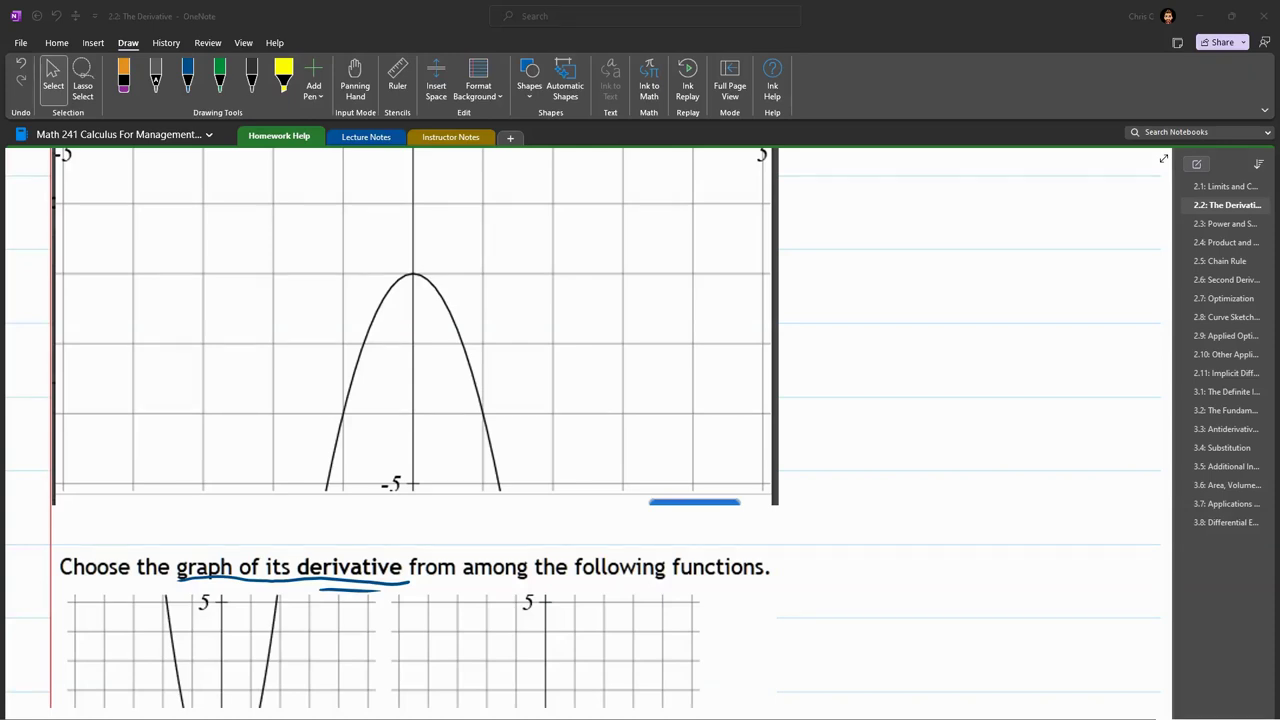
pyautogui.scroll(2, 584, 428)
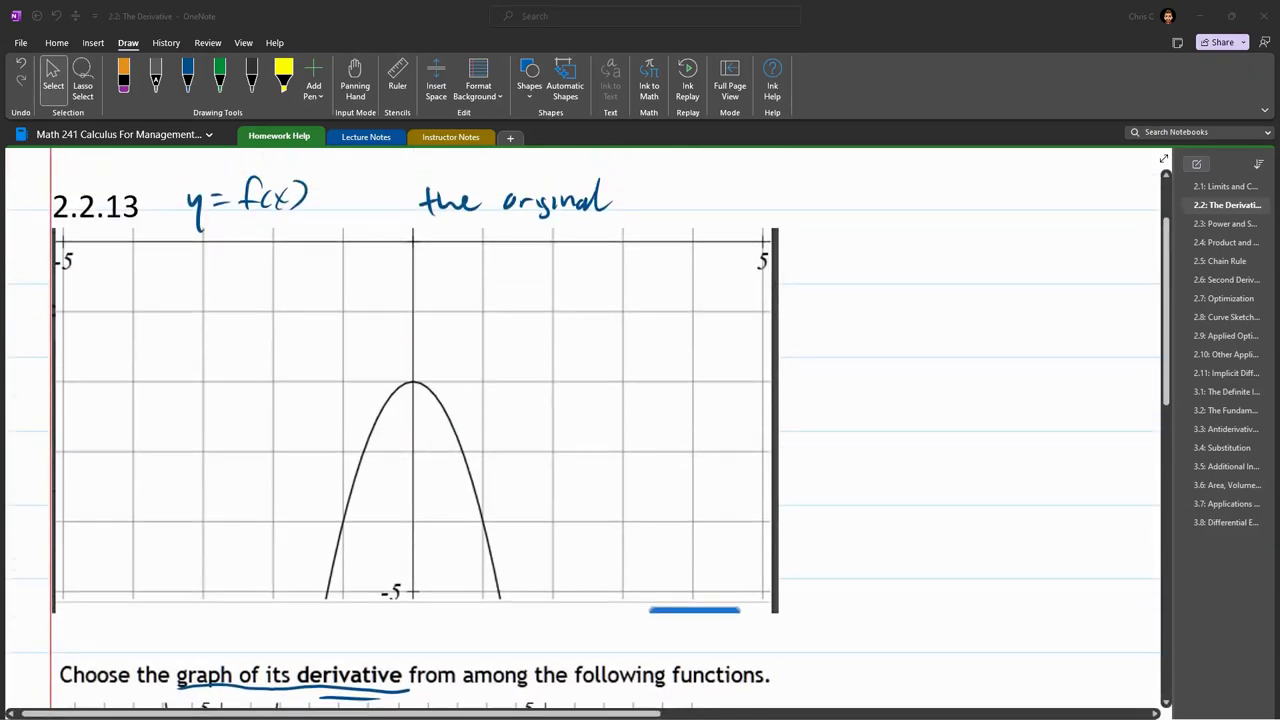
pyautogui.click(219, 75)
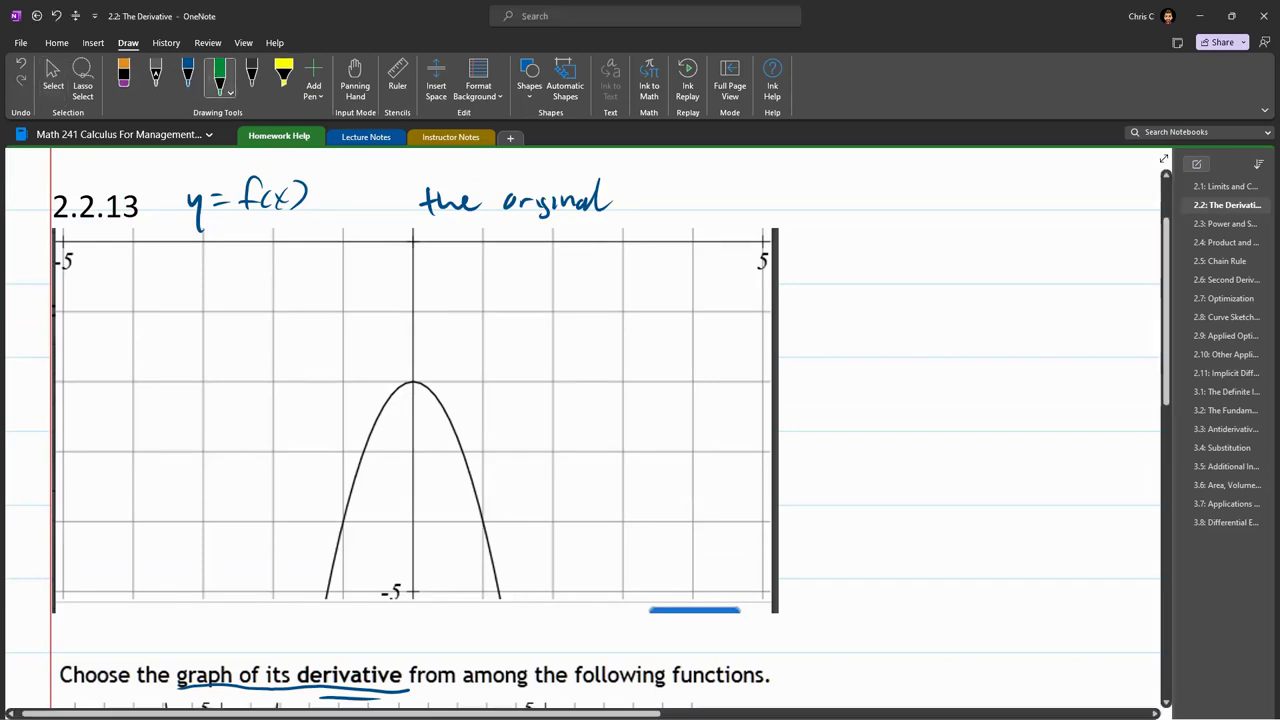
pyautogui.moveTo(410, 385); pyautogui.dragTo(412, 383)
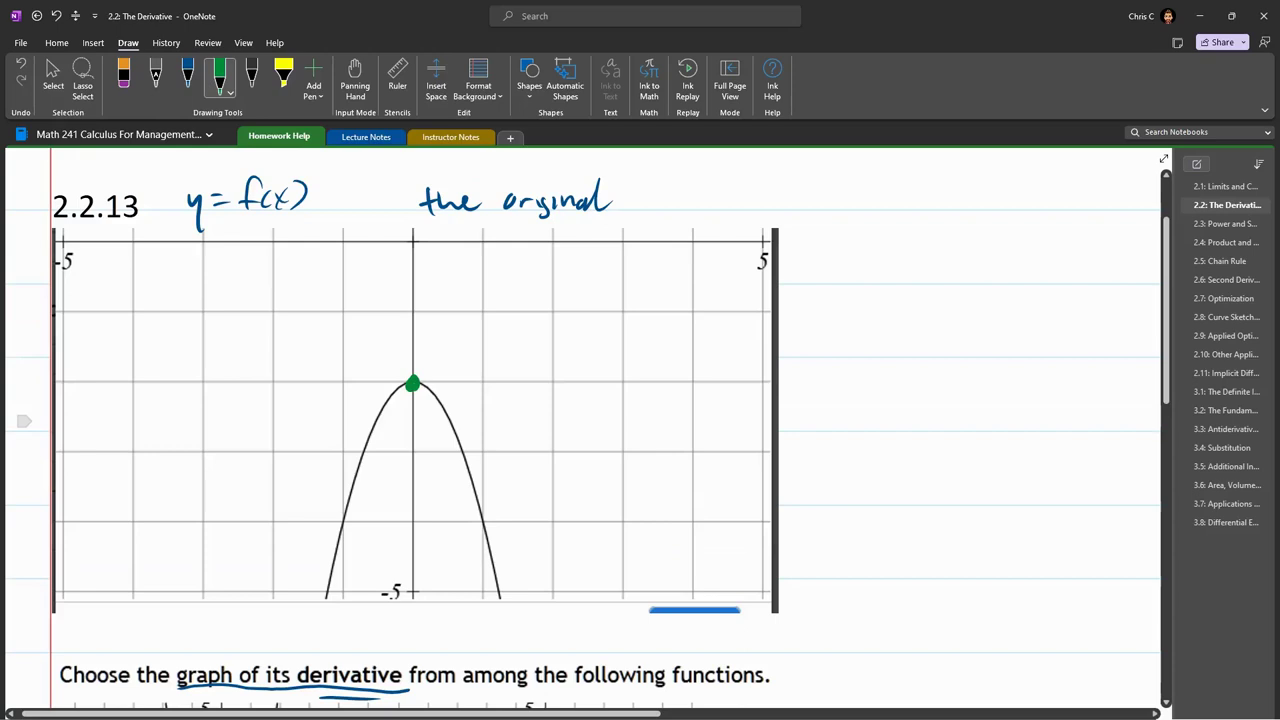
pyautogui.moveTo(342, 524); pyautogui.dragTo(342, 522)
pyautogui.moveTo(481, 524); pyautogui.dragTo(482, 521)
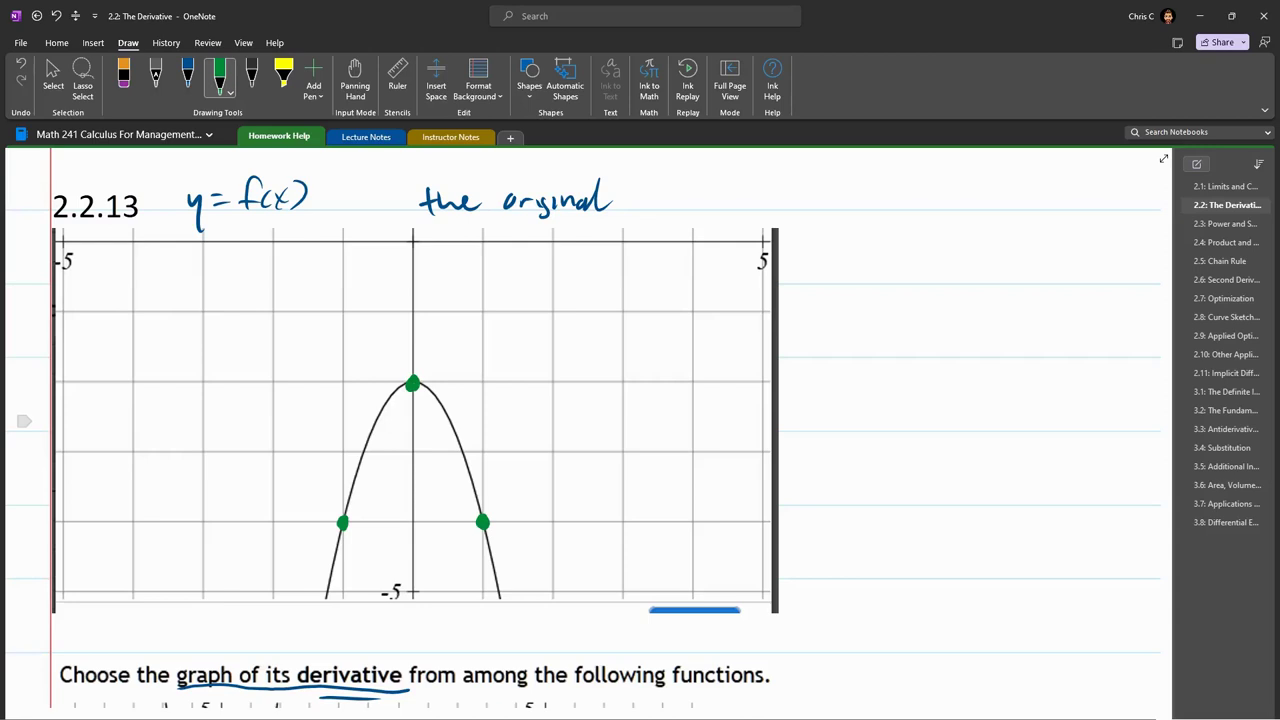
# Step: Sketch a sample sloped line and mark points just left and right of the vertex
pyautogui.moveTo(270, 314); pyautogui.dragTo(204, 381)
pyautogui.click(391, 395)
pyautogui.click(430, 393)
# Step: Label the lower-left point m=8? and draw its tangent line
pyautogui.moveTo(213, 510); pyautogui.dragTo(258, 512)
pyautogui.moveTo(244, 518); pyautogui.dragTo(258, 517)
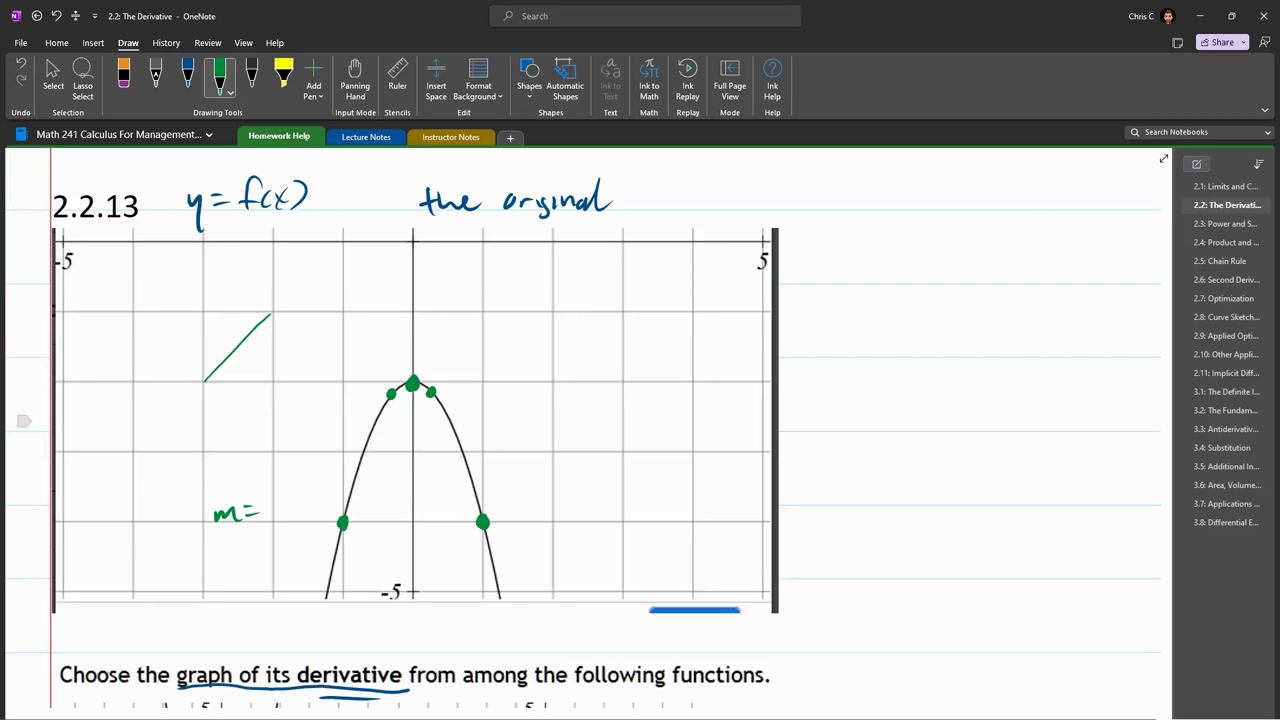
pyautogui.moveTo(360, 452); pyautogui.dragTo(321, 572)
pyautogui.moveTo(287, 496)
pyautogui.mouseDown()
pyautogui.moveTo(280, 508)
pyautogui.moveTo(301, 503)
pyautogui.mouseUp()
pyautogui.click(301, 509)
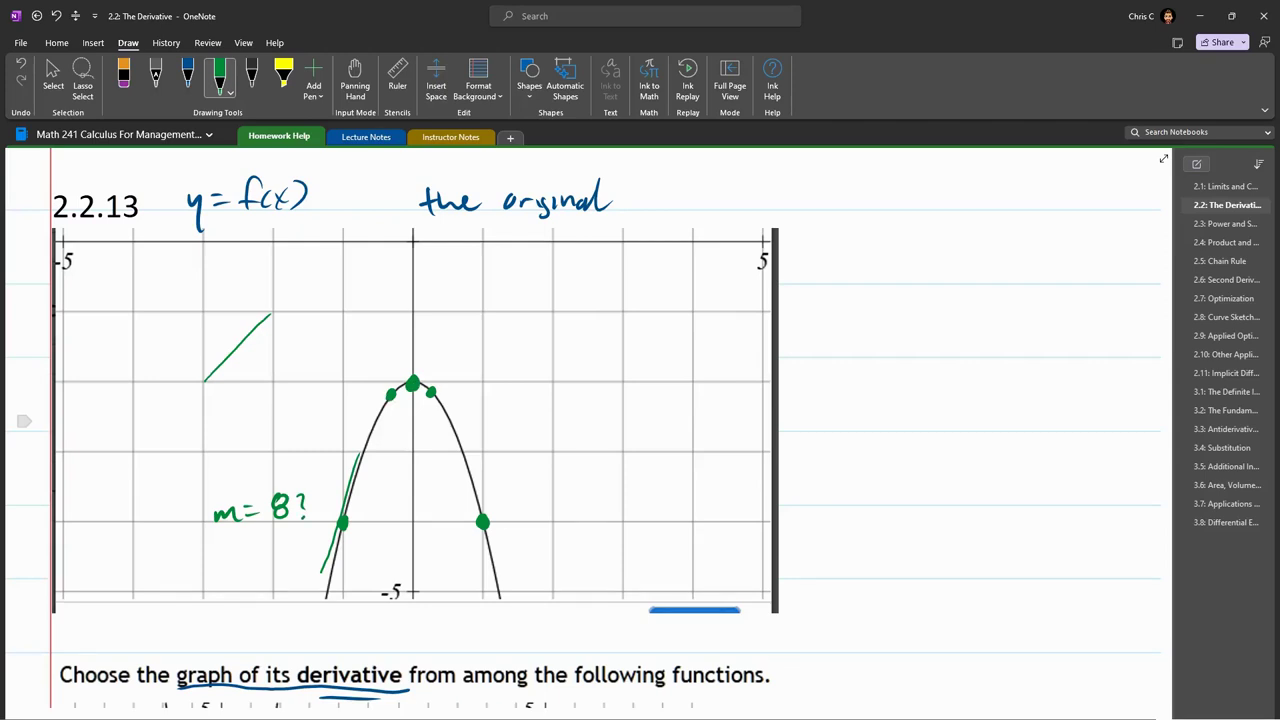
# Step: Write m=1 left of the vertex and m=0 at the vertex, removing the flat tangent
pyautogui.moveTo(331, 364); pyautogui.dragTo(379, 376)
pyautogui.moveTo(412, 383)
pyautogui.mouseDown()
pyautogui.moveTo(400, 333)
pyautogui.moveTo(424, 327)
pyautogui.mouseUp()
pyautogui.moveTo(415, 338)
pyautogui.mouseDown()
pyautogui.moveTo(447, 336)
pyautogui.moveTo(434, 328)
pyautogui.mouseUp()
pyautogui.moveTo(372, 381); pyautogui.dragTo(462, 379)
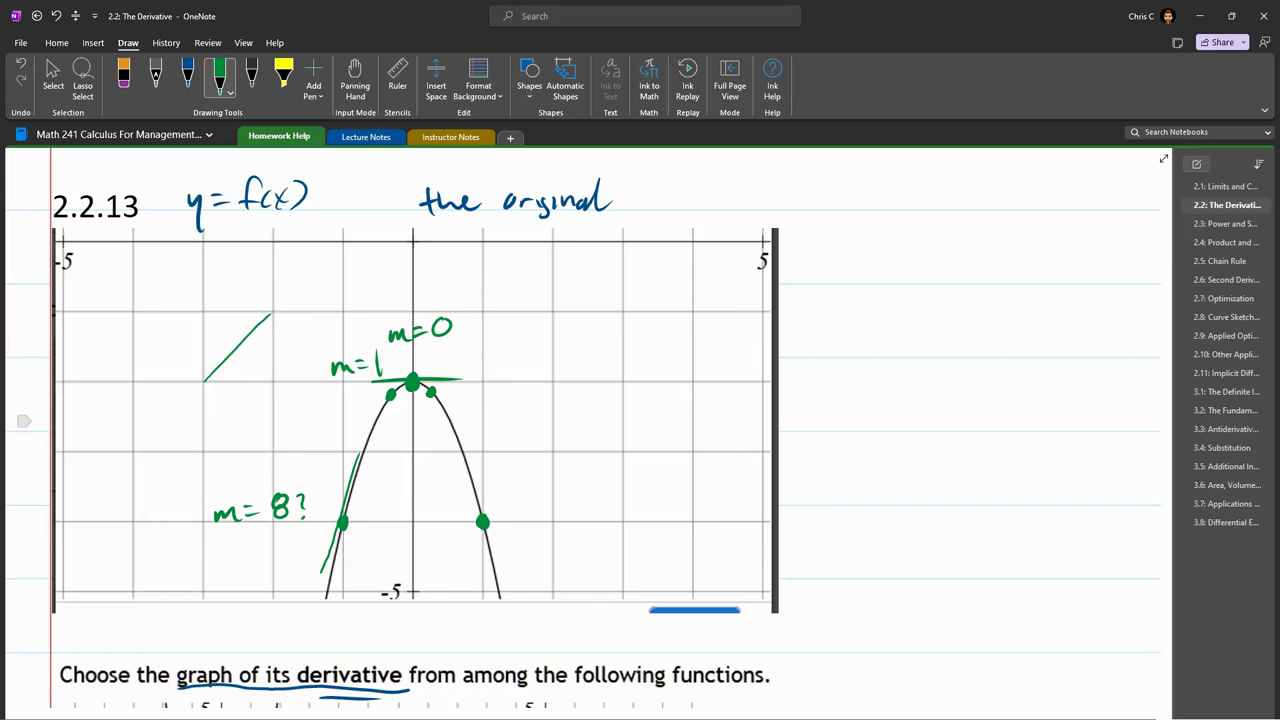
pyautogui.hotkey('ctrl', 'z')
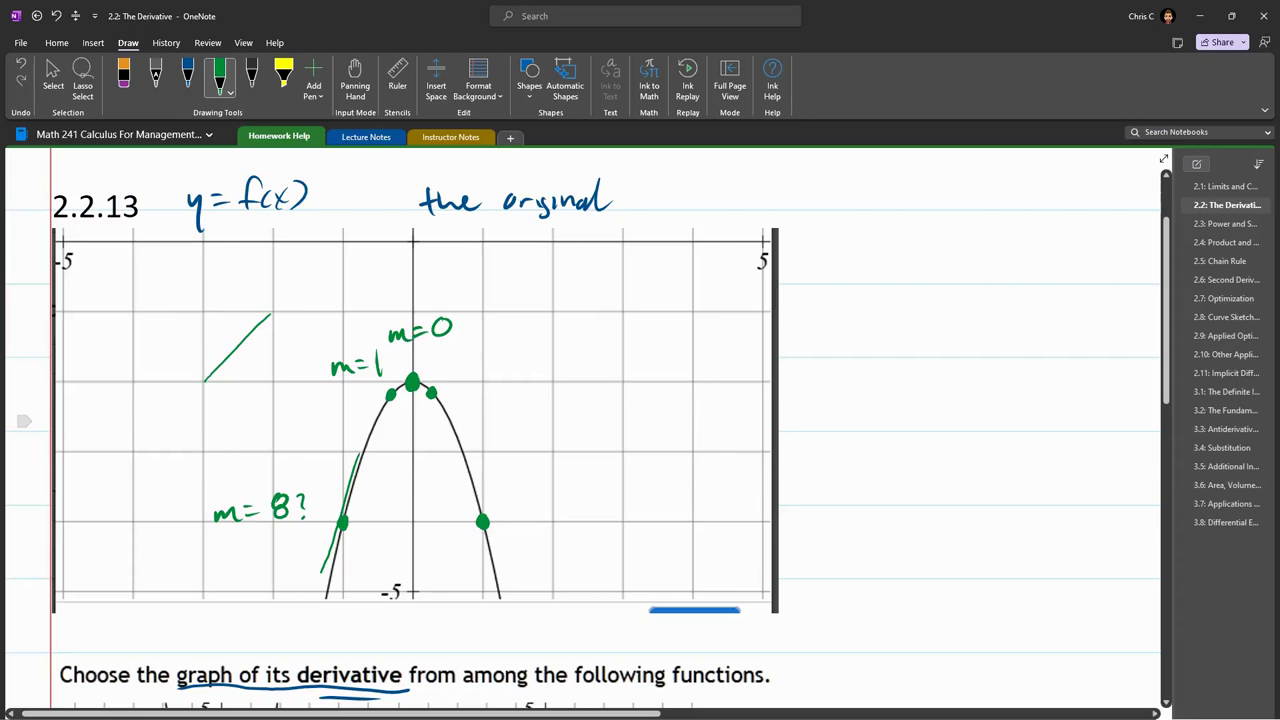
# Step: Label m=-1 right of the vertex and m=-8 at the lower-right point with a tangent
pyautogui.moveTo(441, 390)
pyautogui.mouseDown()
pyautogui.moveTo(492, 387)
pyautogui.moveTo(497, 406)
pyautogui.mouseUp()
pyautogui.moveTo(501, 532); pyautogui.dragTo(545, 534)
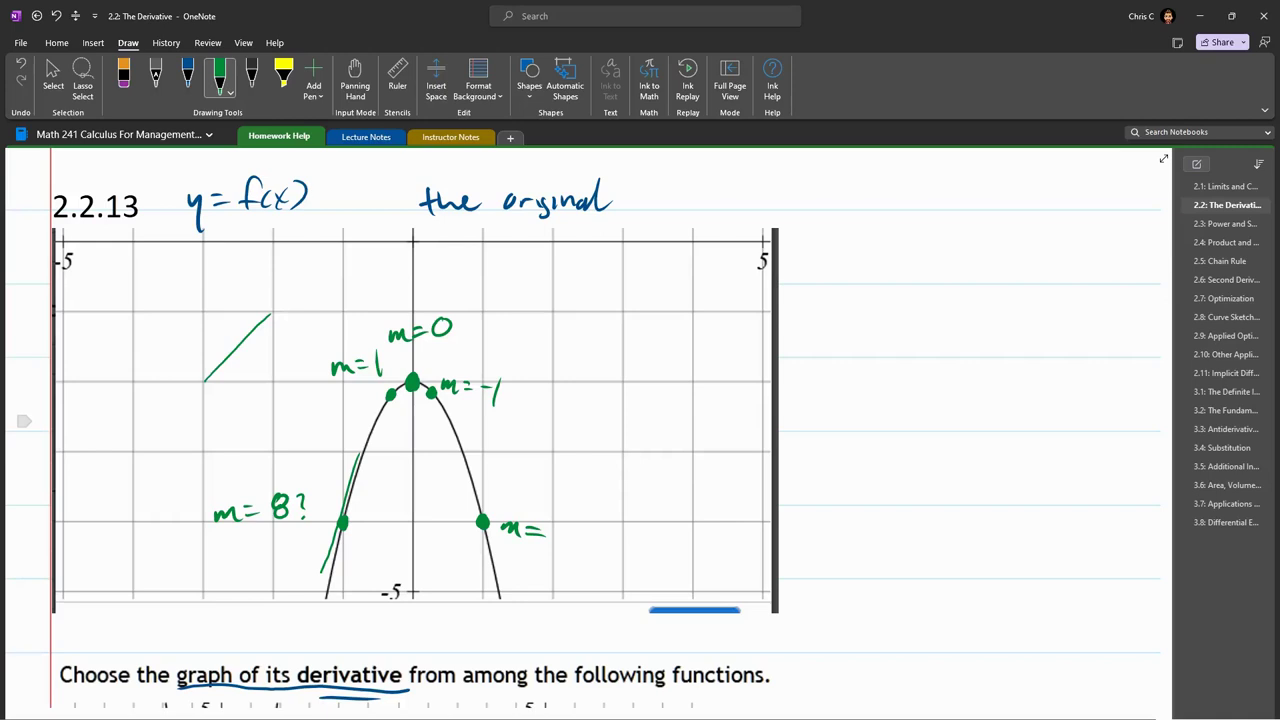
pyautogui.moveTo(465, 453); pyautogui.dragTo(506, 592)
pyautogui.moveTo(288, 470)
pyautogui.mouseDown()
pyautogui.moveTo(192, 525)
pyautogui.moveTo(232, 461)
pyautogui.mouseUp()
pyautogui.hotkey('ctrl', 'z')
pyautogui.moveTo(551, 535); pyautogui.dragTo(569, 536)
pyautogui.moveTo(590, 524)
pyautogui.mouseDown()
pyautogui.moveTo(576, 538)
pyautogui.moveTo(590, 530)
pyautogui.mouseUp()
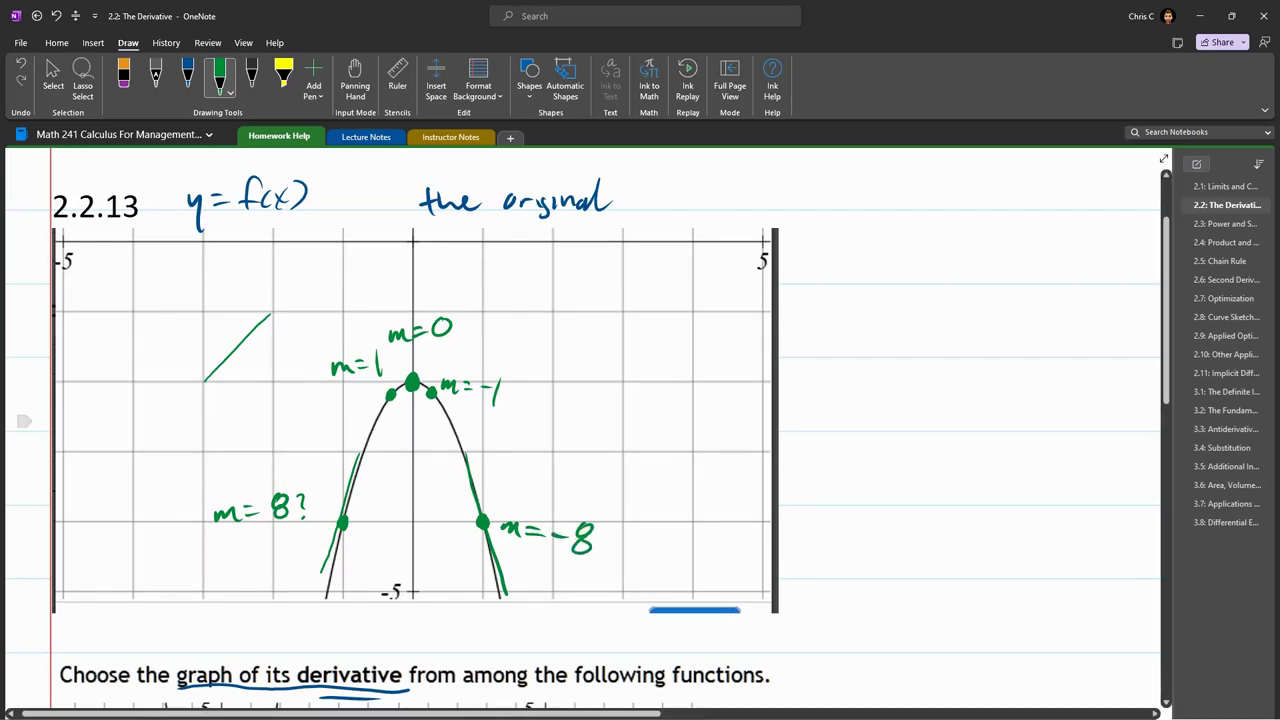
pyautogui.click(53, 75)
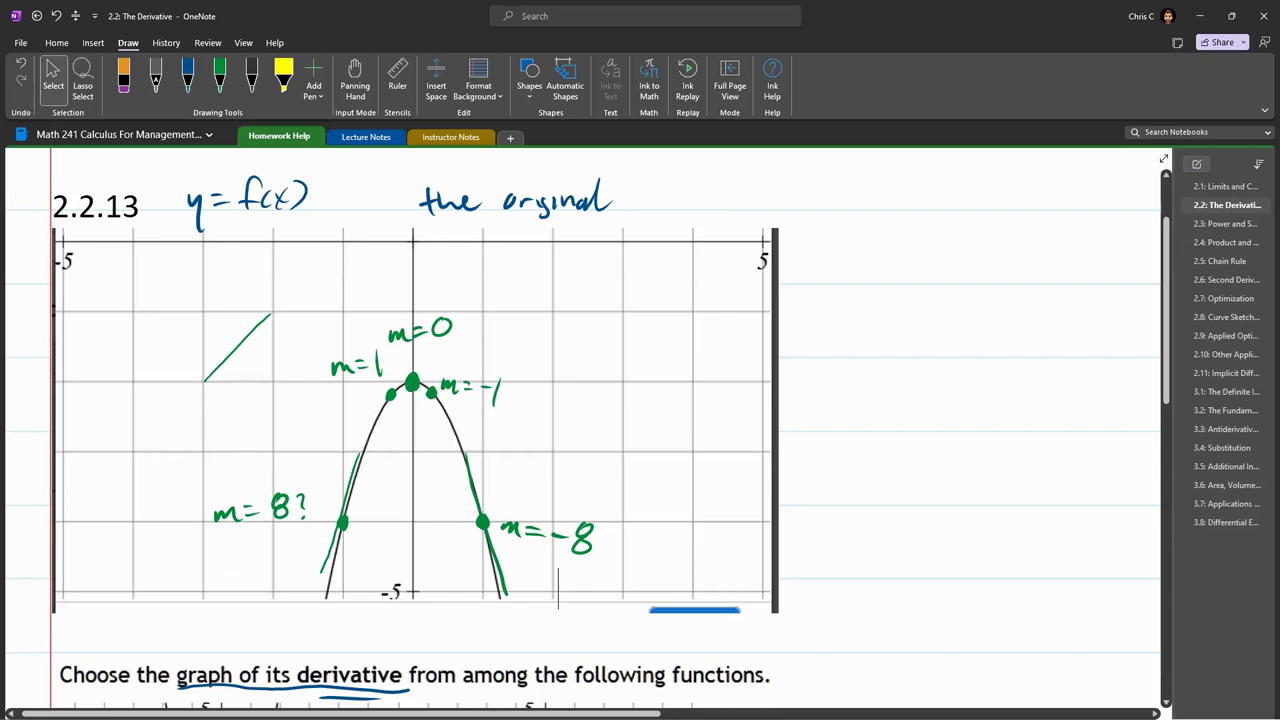
# Step: Circle the vertex's m=0 label in green and write x=0 above it, undoing a duplicate circle
pyautogui.scroll(-3, 587, 427)
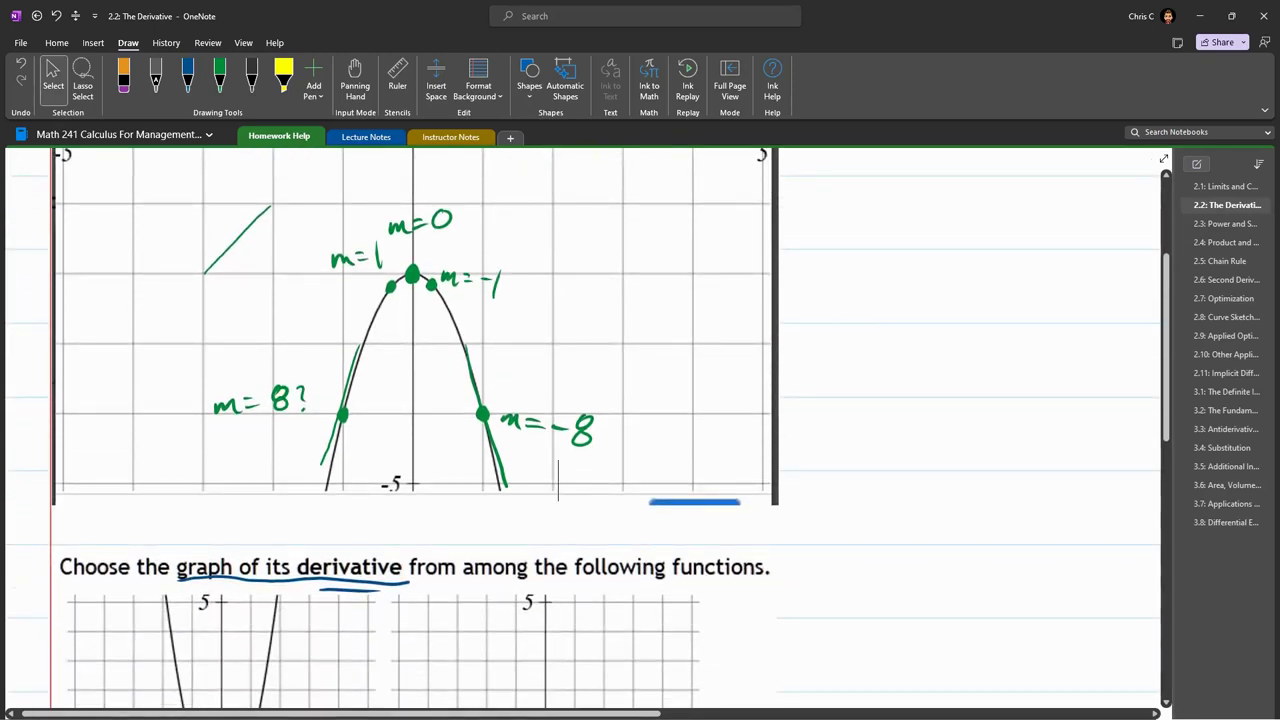
pyautogui.moveTo(446, 190); pyautogui.dragTo(430, 186)
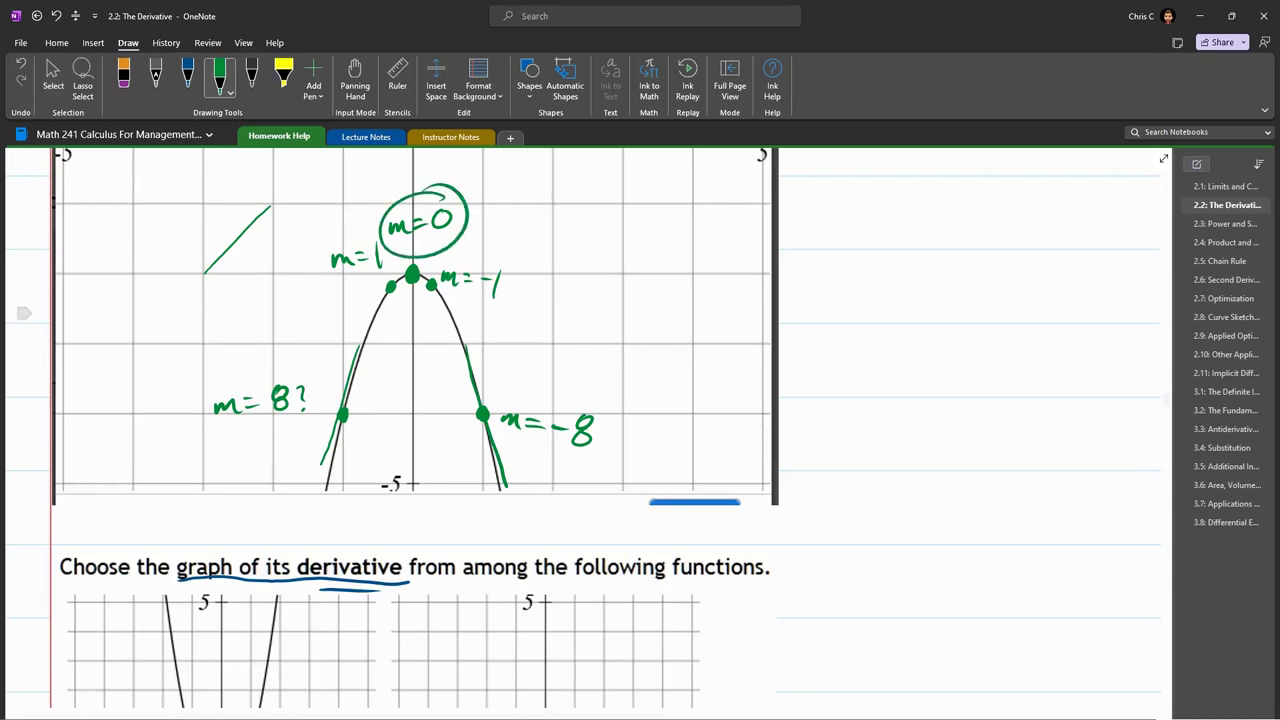
pyautogui.scroll(3, 606, 428)
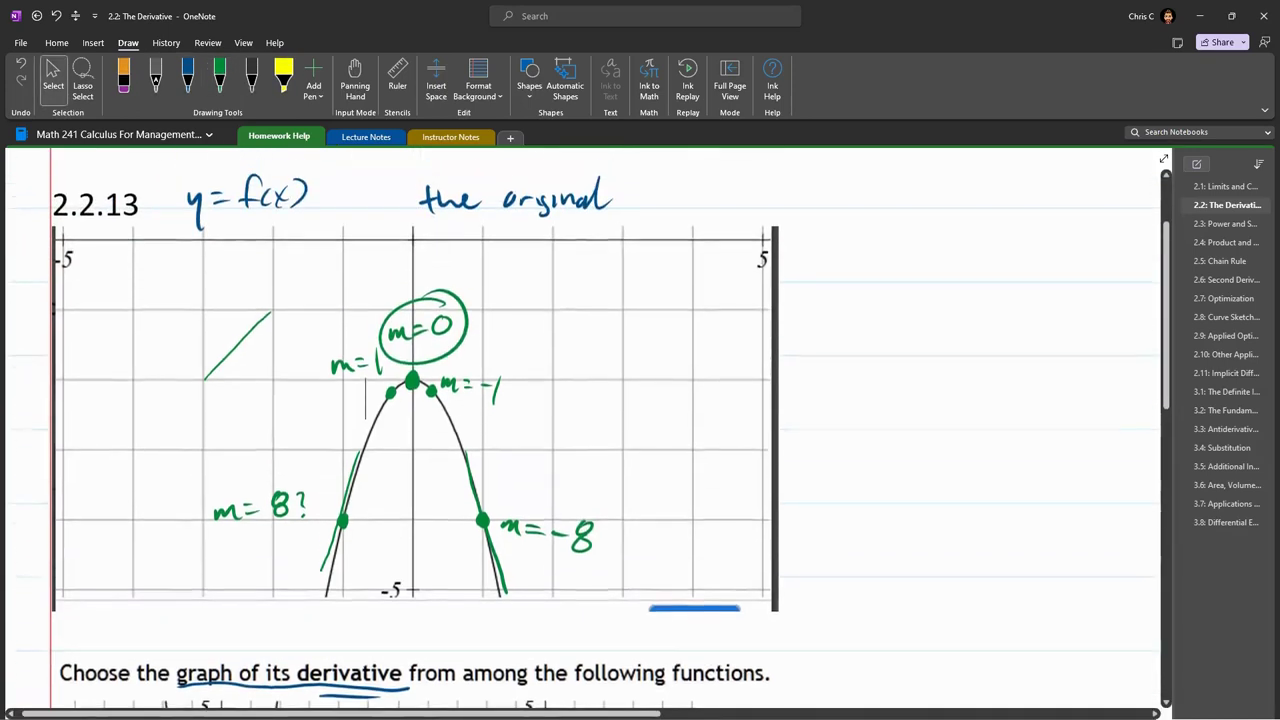
pyautogui.moveTo(391, 262)
pyautogui.mouseDown()
pyautogui.moveTo(404, 282)
pyautogui.moveTo(441, 266)
pyautogui.mouseUp()
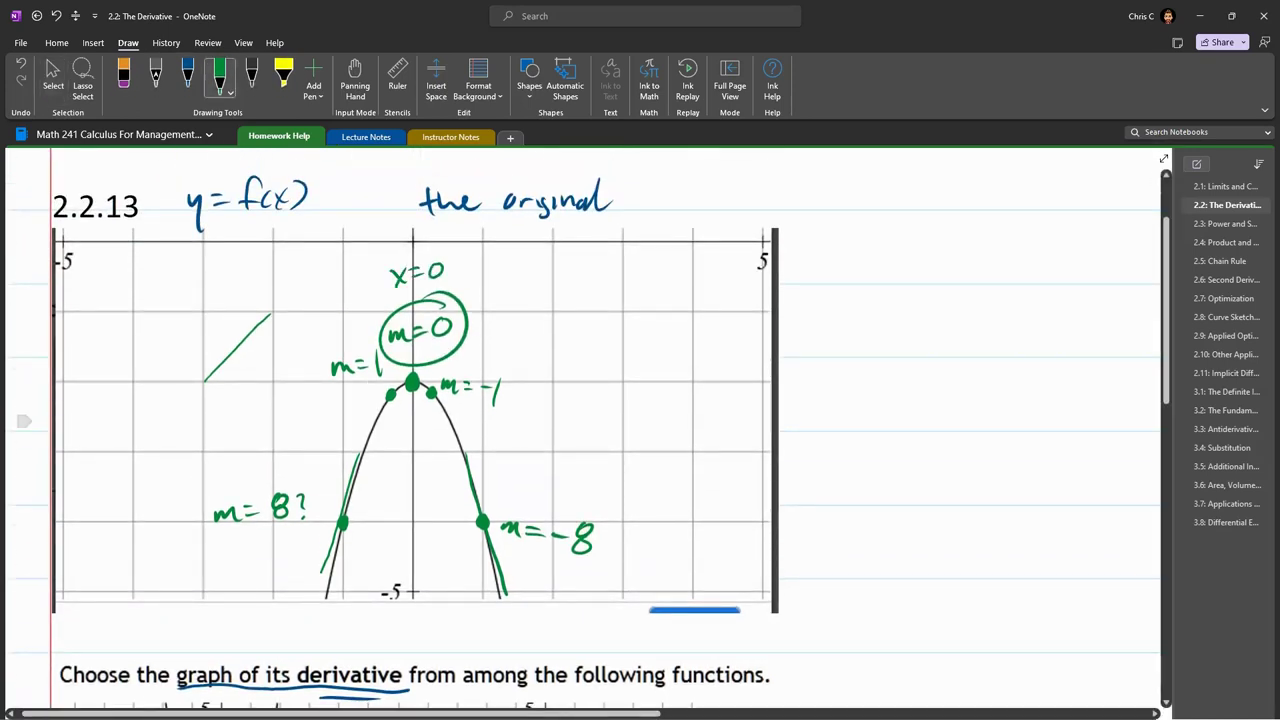
pyautogui.press('Escape')
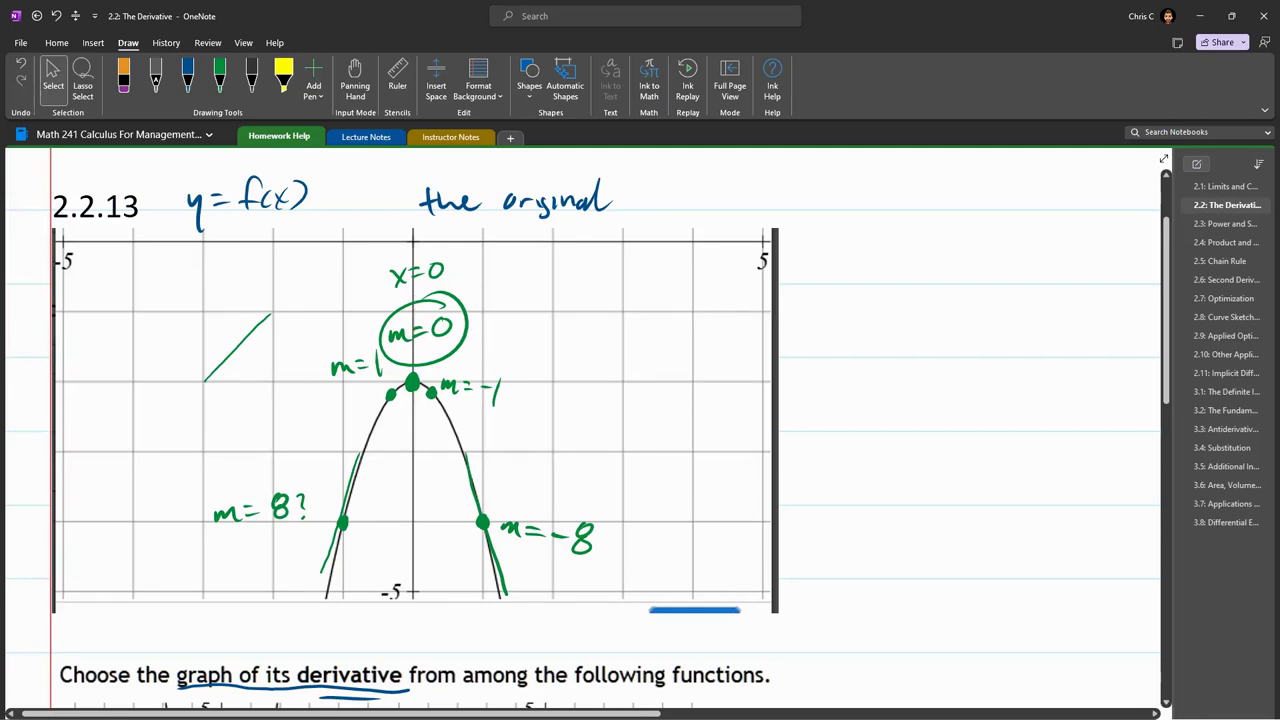
pyautogui.click(219, 78)
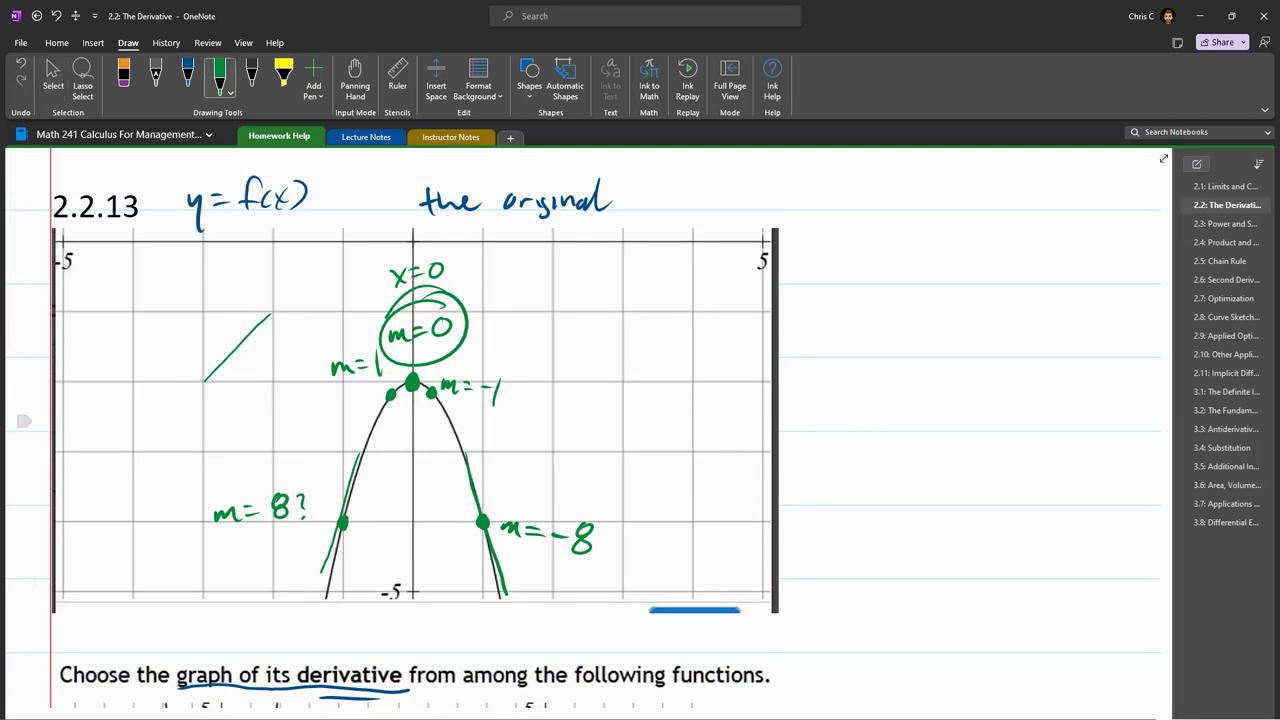
pyautogui.moveTo(425, 290); pyautogui.dragTo(432, 362)
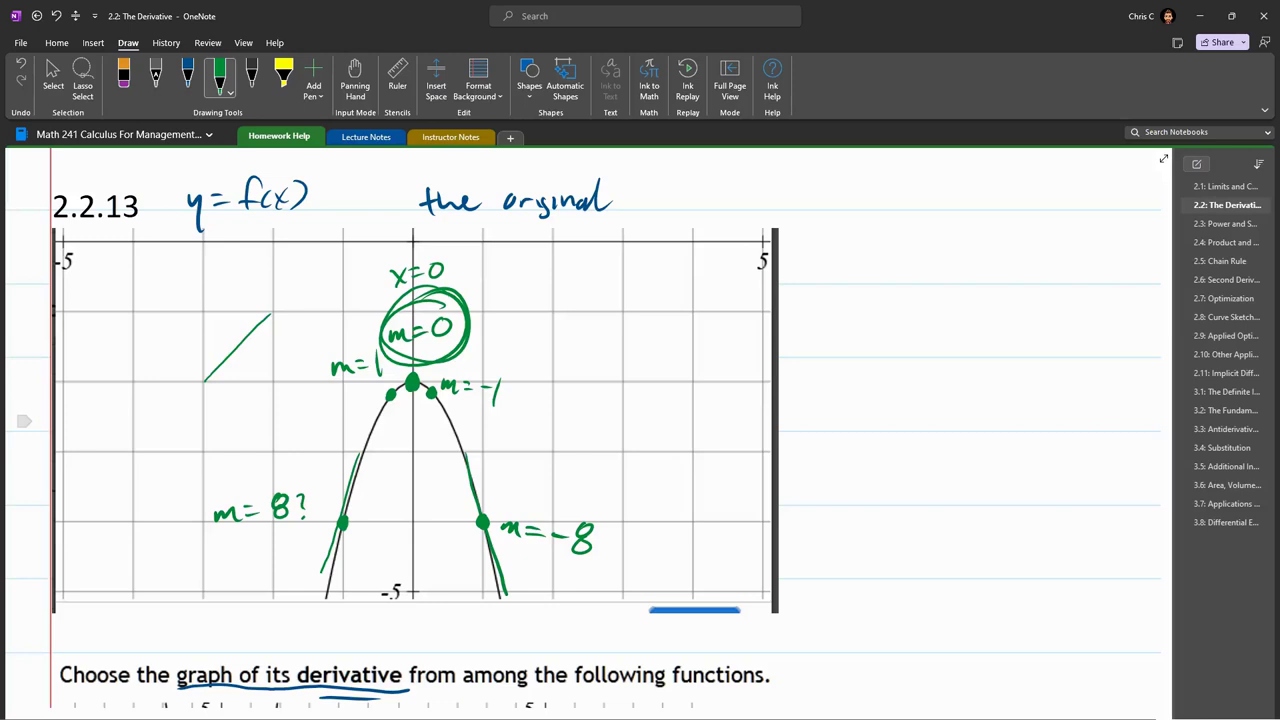
pyautogui.hotkey('ctrl', 'z')
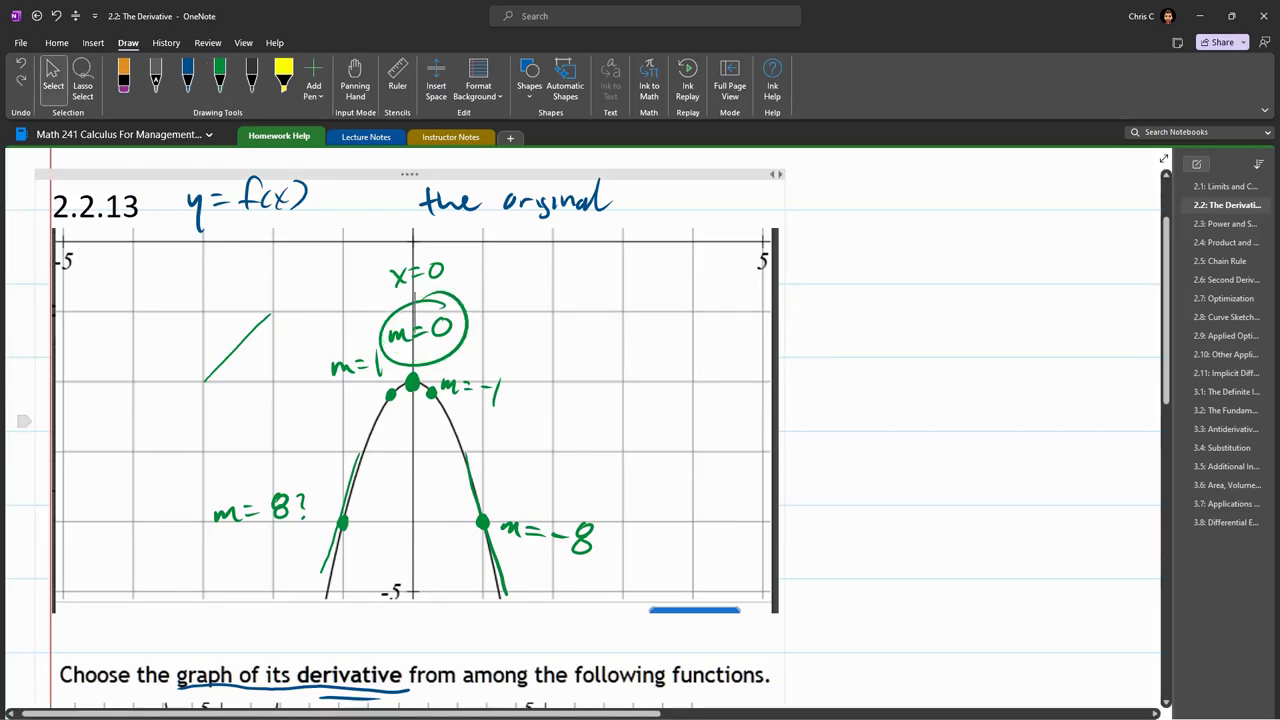
# Step: Put green dots at the origins of the lower-right and lower-left answer graphs
pyautogui.scroll(-3, 583, 430)
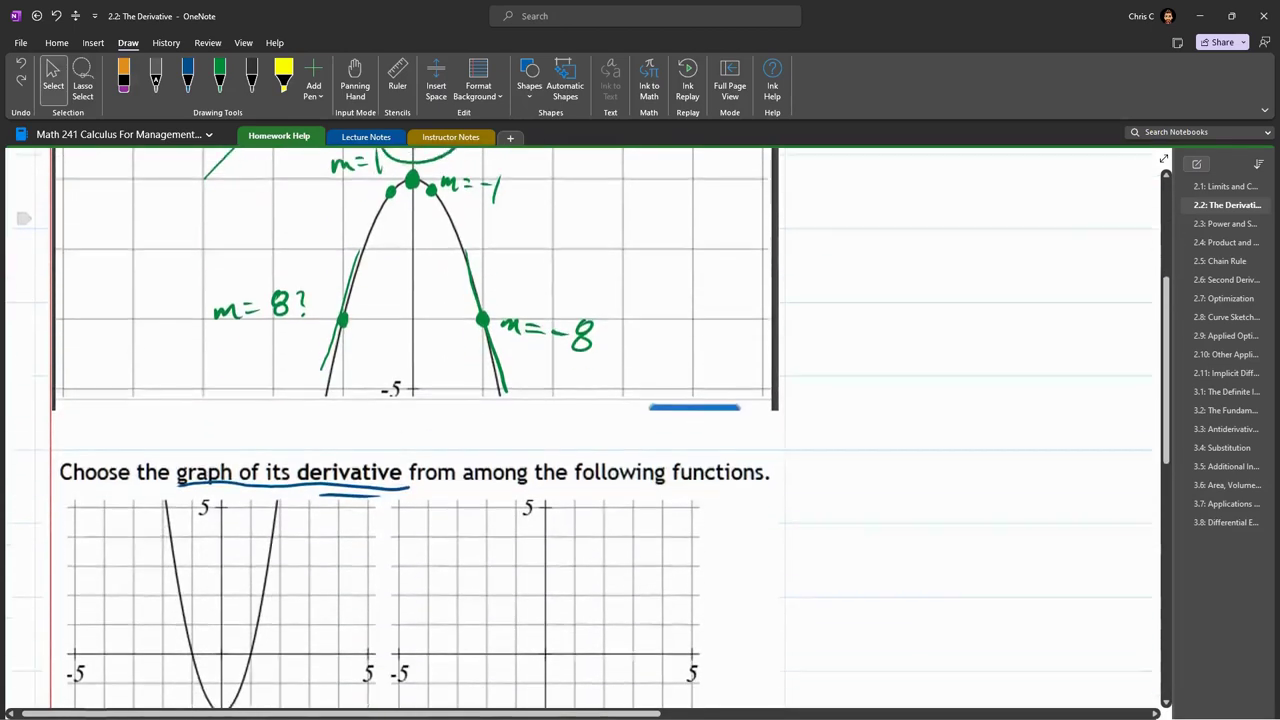
pyautogui.scroll(-1, 583, 430)
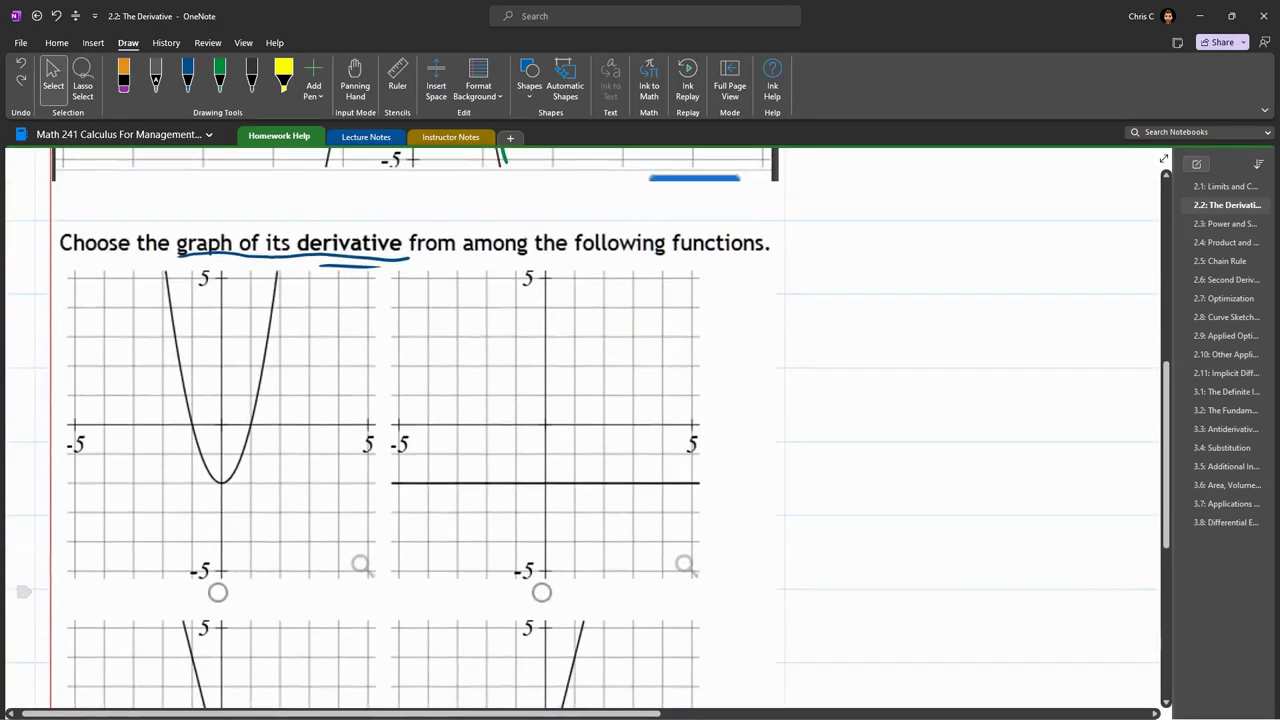
pyautogui.scroll(-1, 583, 430)
pyautogui.scroll(-1, 583, 430)
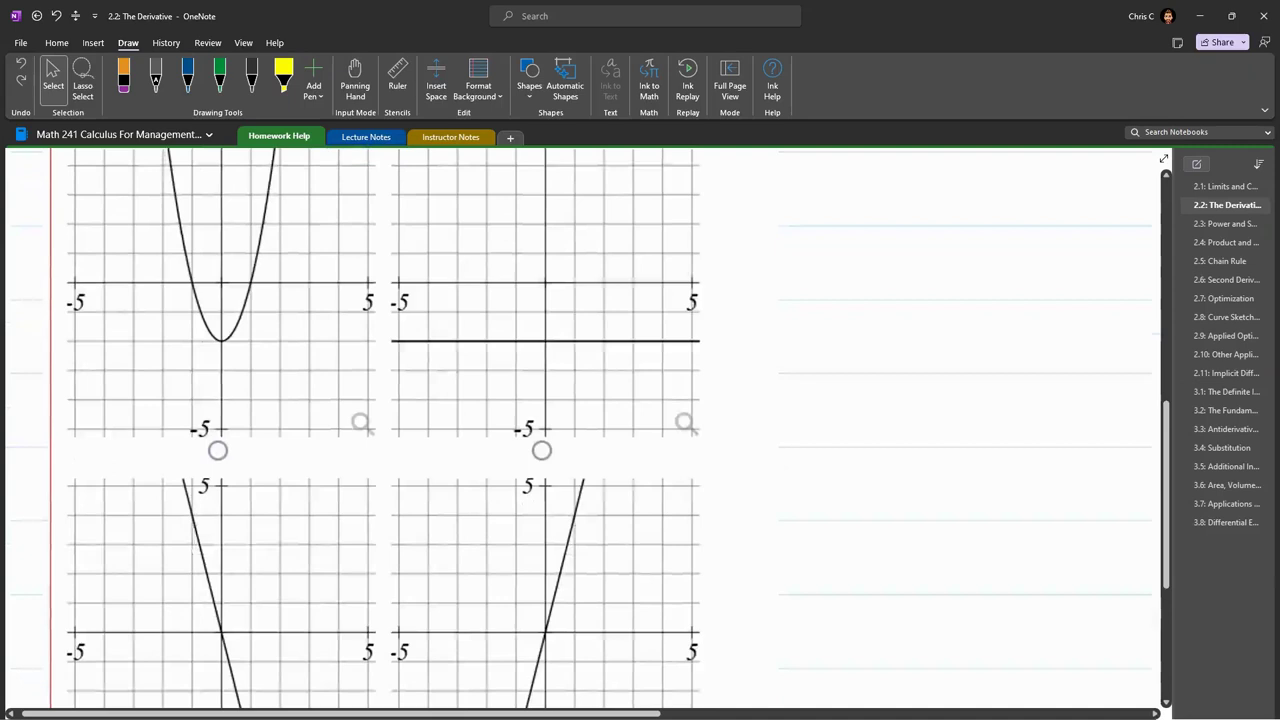
pyautogui.scroll(-1, 583, 430)
pyautogui.scroll(1, 583, 430)
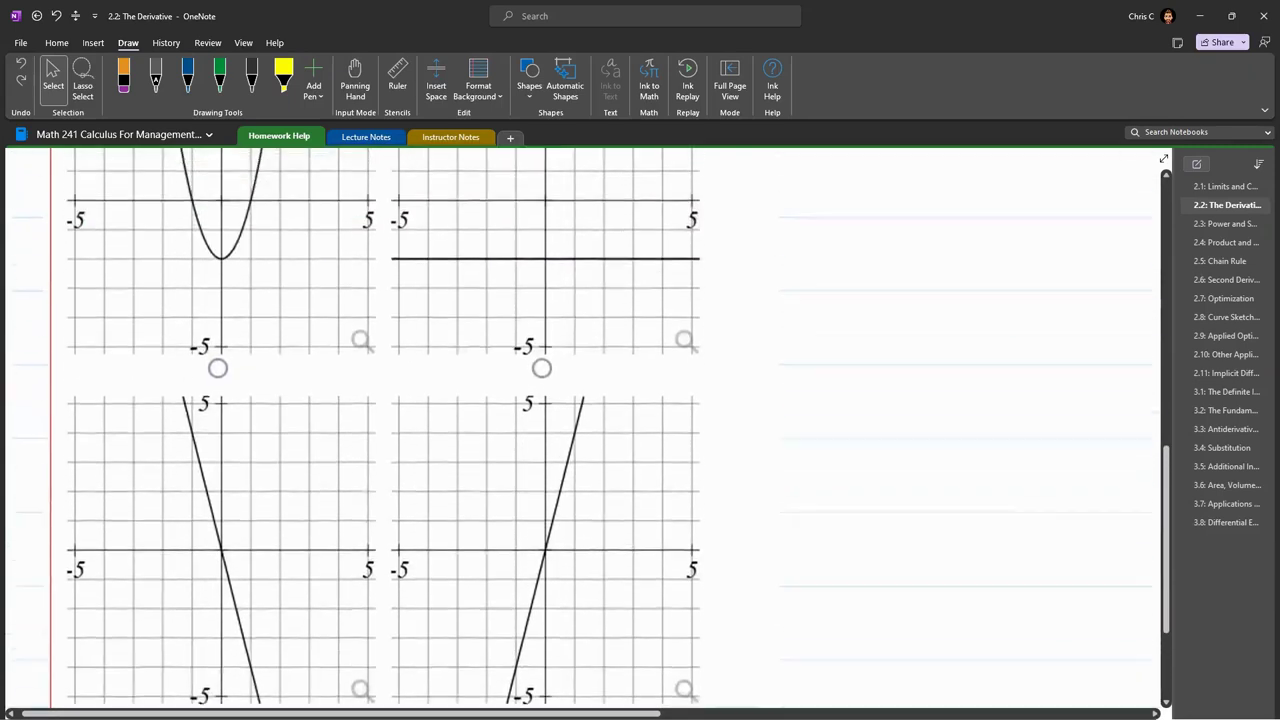
pyautogui.click(219, 75)
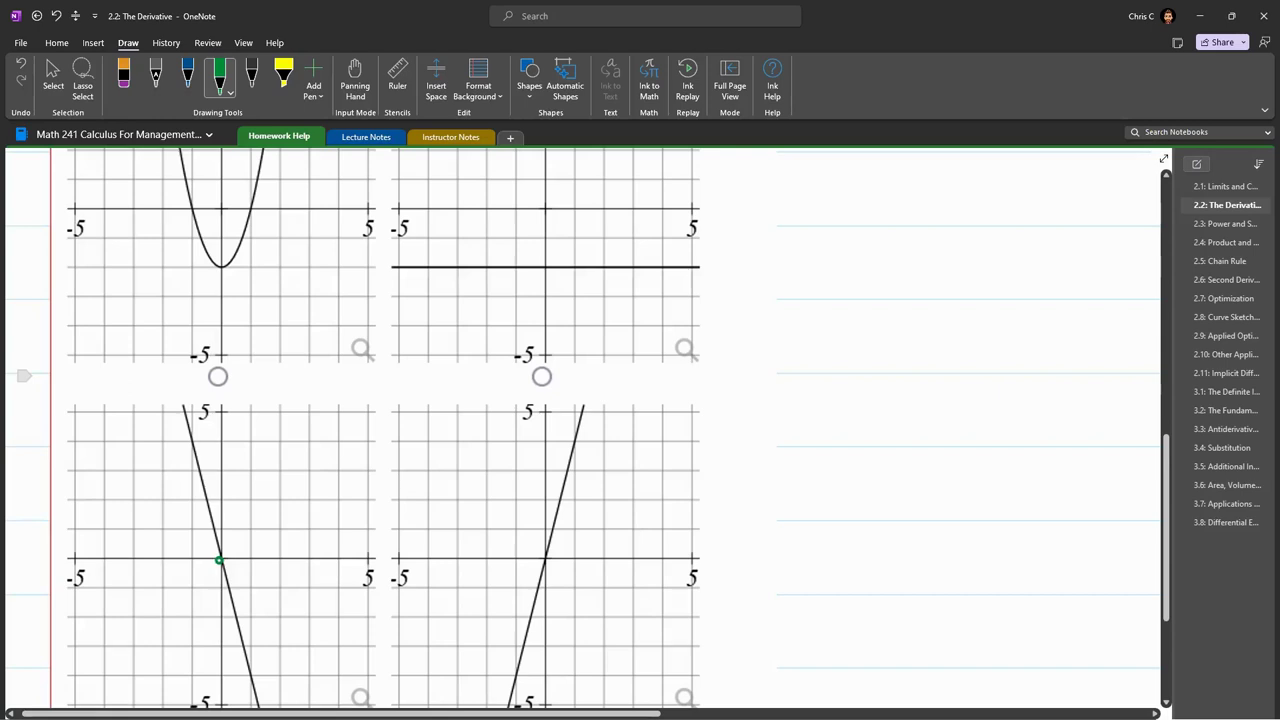
pyautogui.click(544, 558)
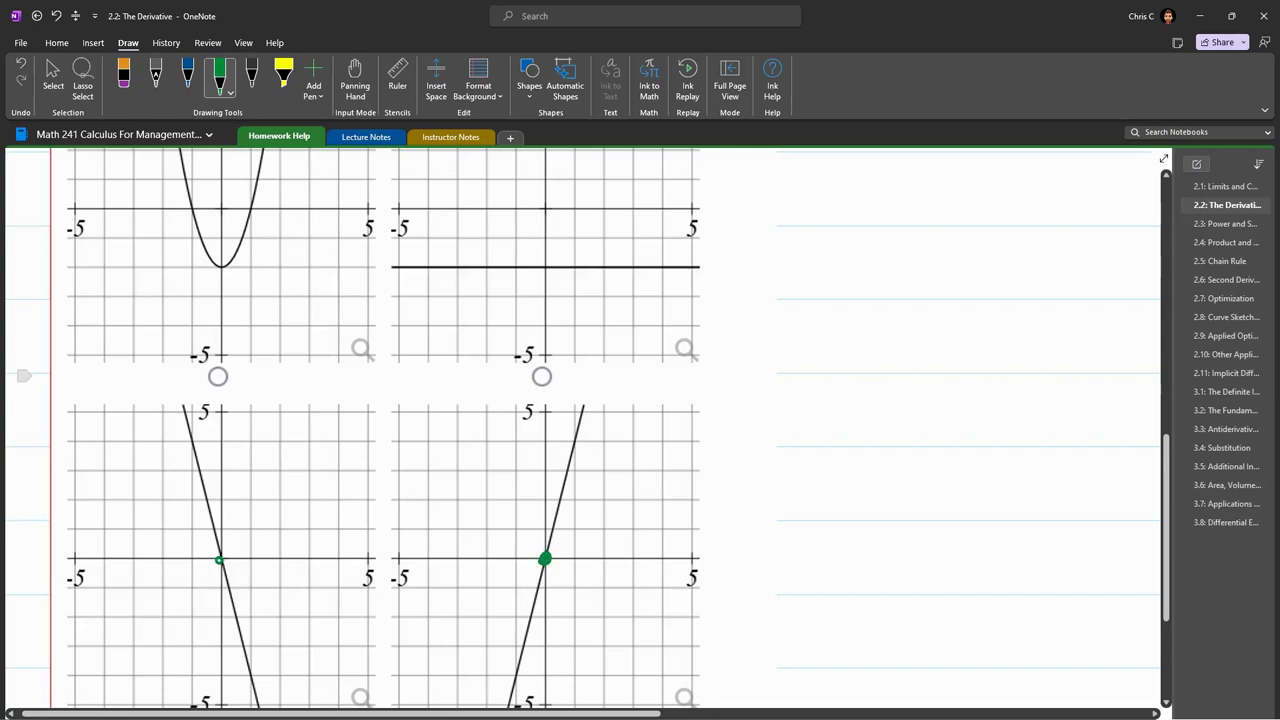
pyautogui.click(219, 559)
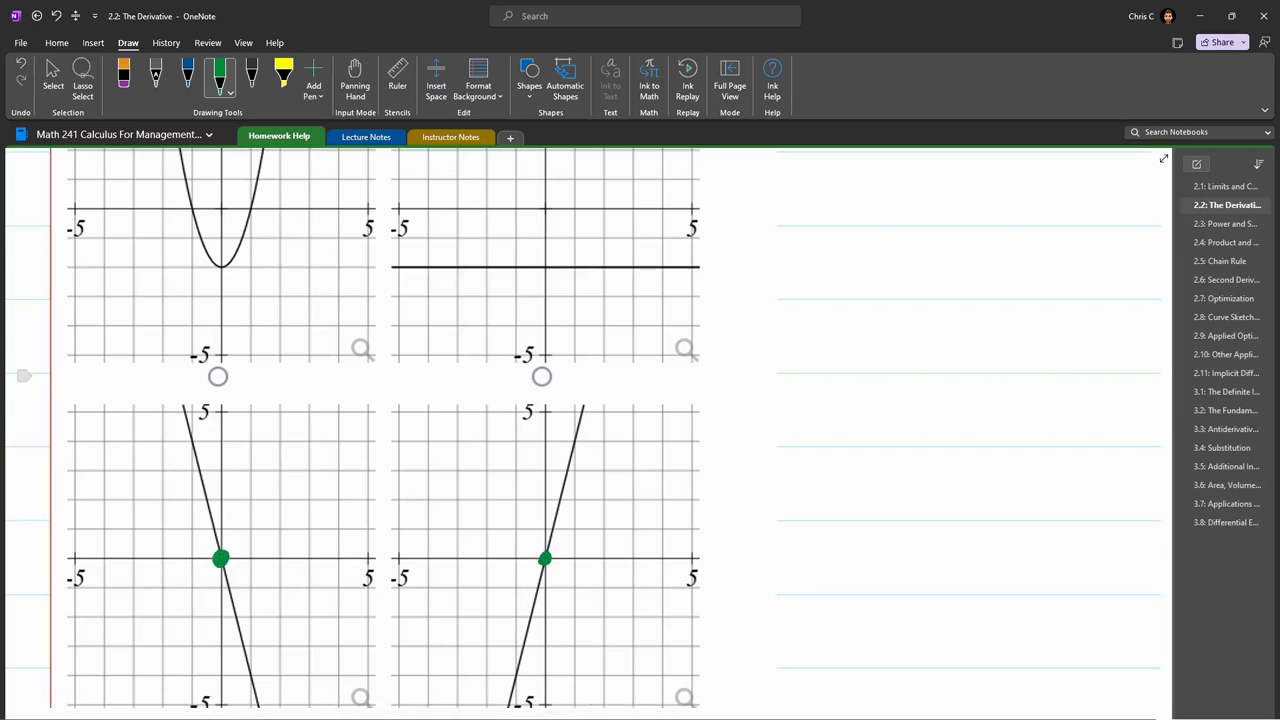
pyautogui.press('Escape')
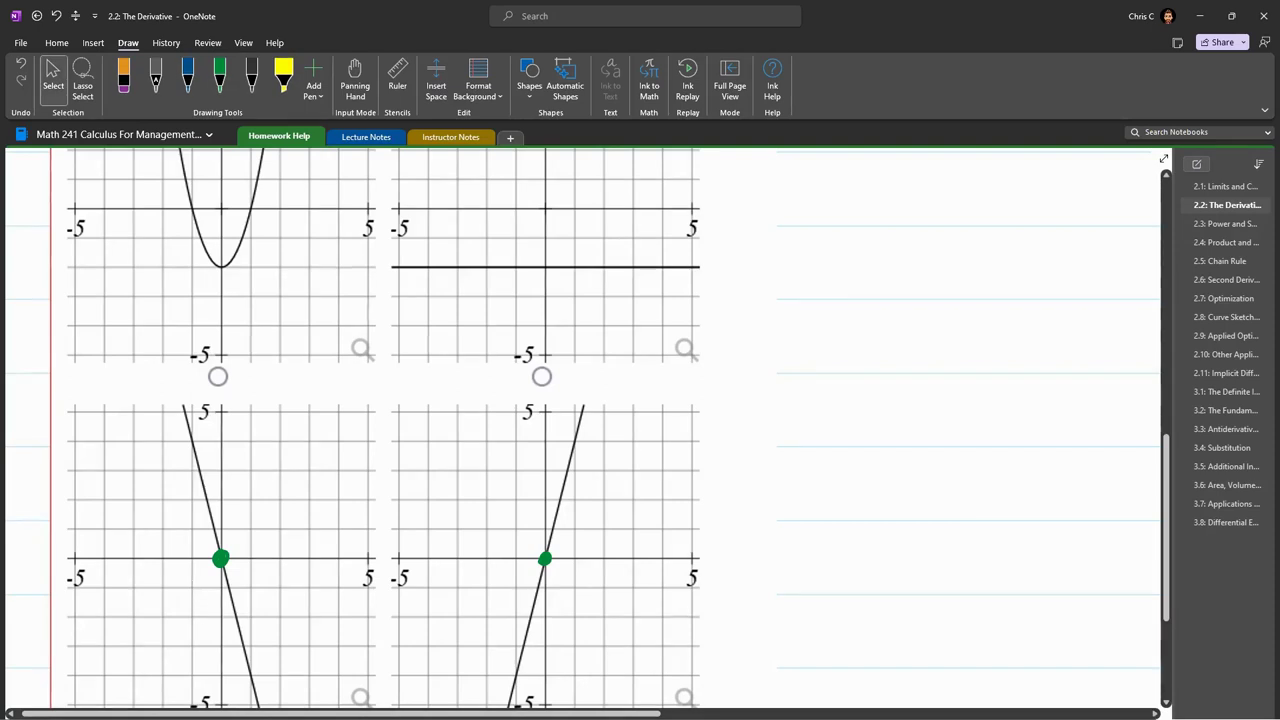
# Step: Dot the upper-left parabola's vertex and where the horizontal line crosses the y-axis
pyautogui.scroll(2, 199, 695)
pyautogui.scroll(2, 199, 695)
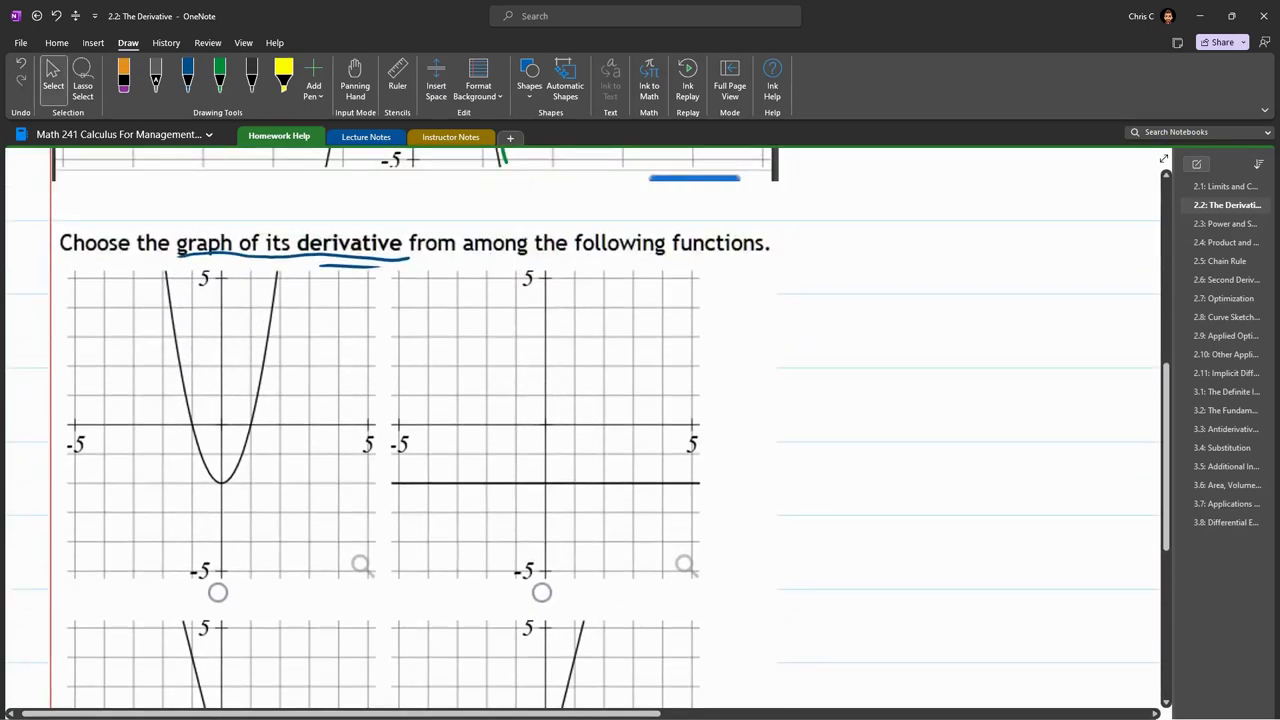
pyautogui.click(220, 75)
pyautogui.click(220, 482)
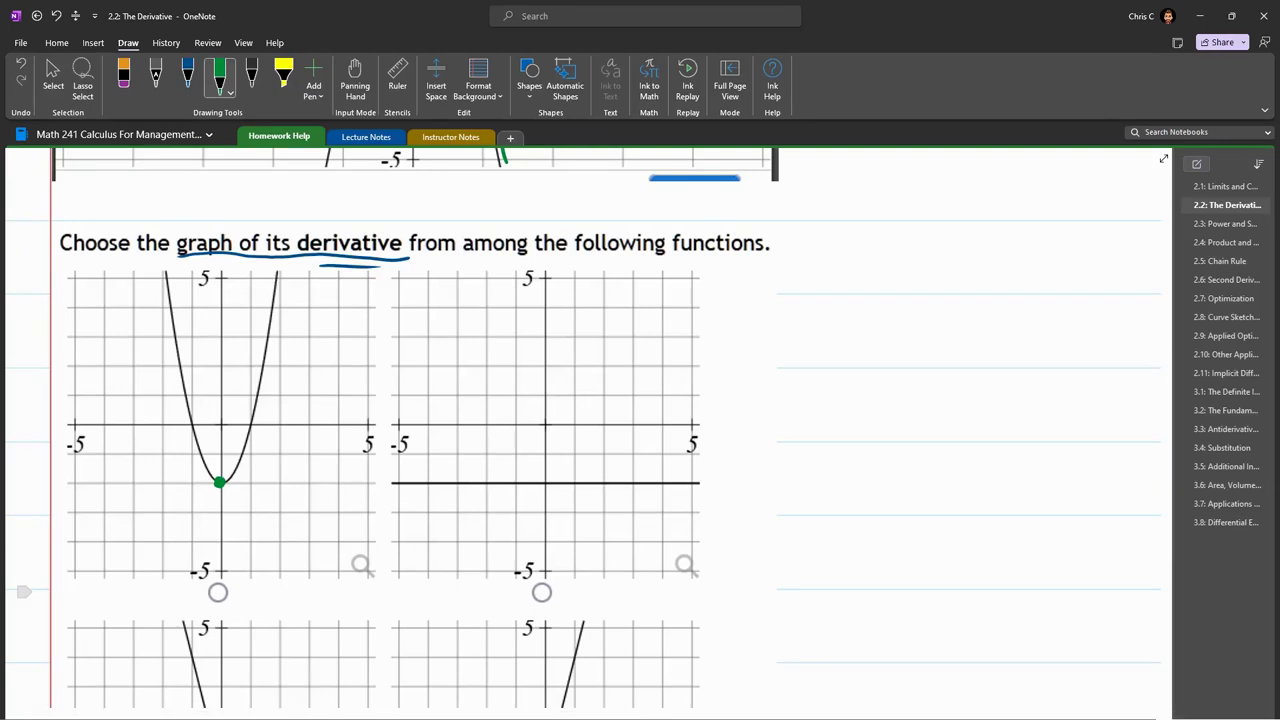
pyautogui.press('Escape')
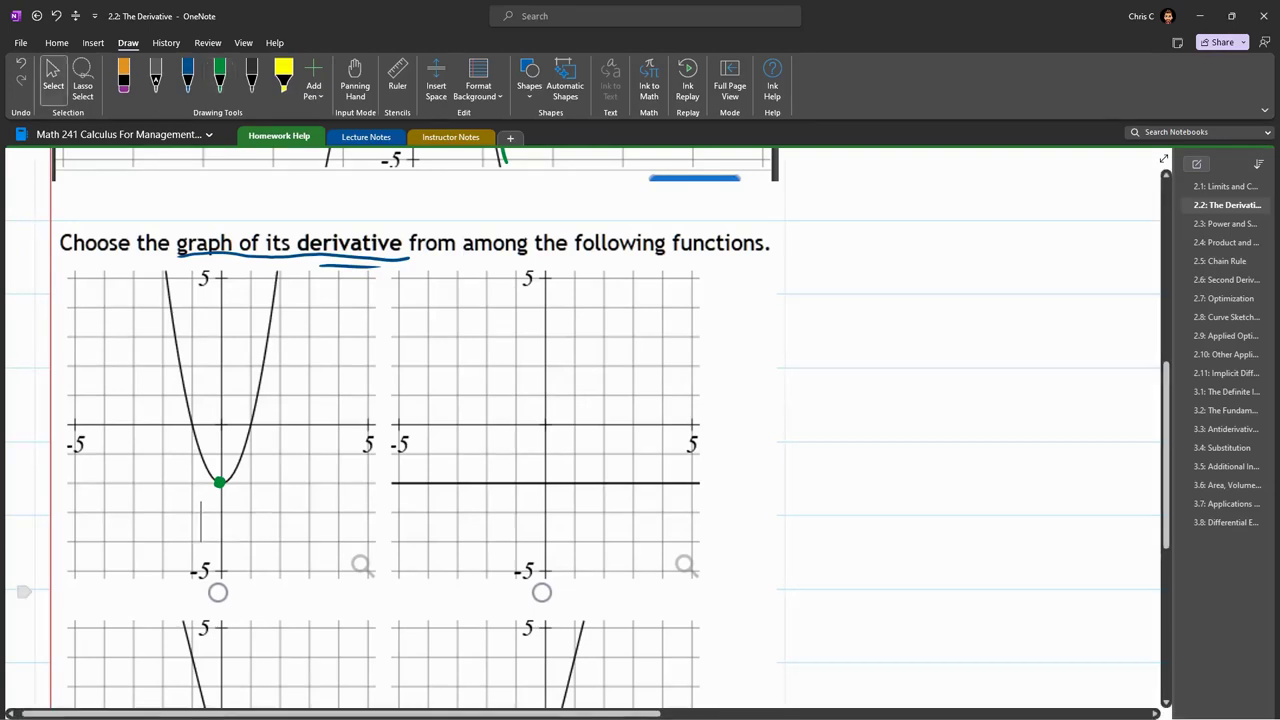
pyautogui.click(220, 75)
pyautogui.click(542, 484)
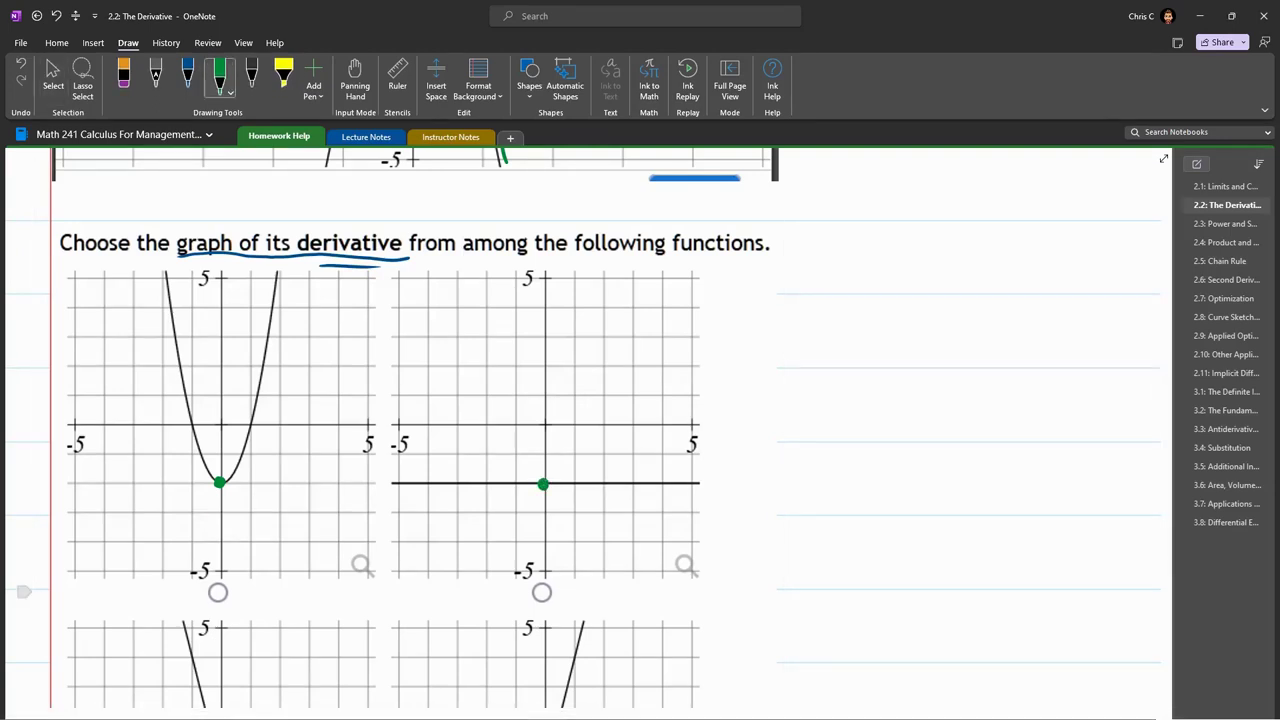
pyautogui.press('Escape')
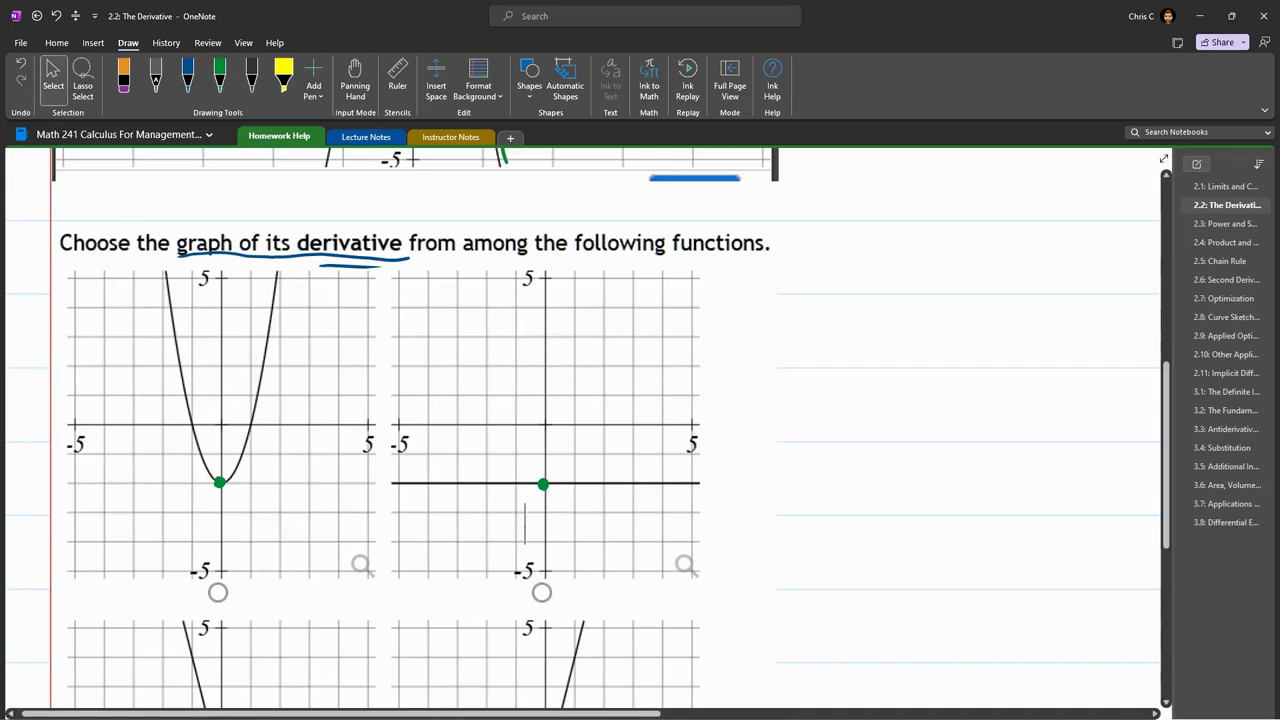
pyautogui.scroll(-5, 580, 428)
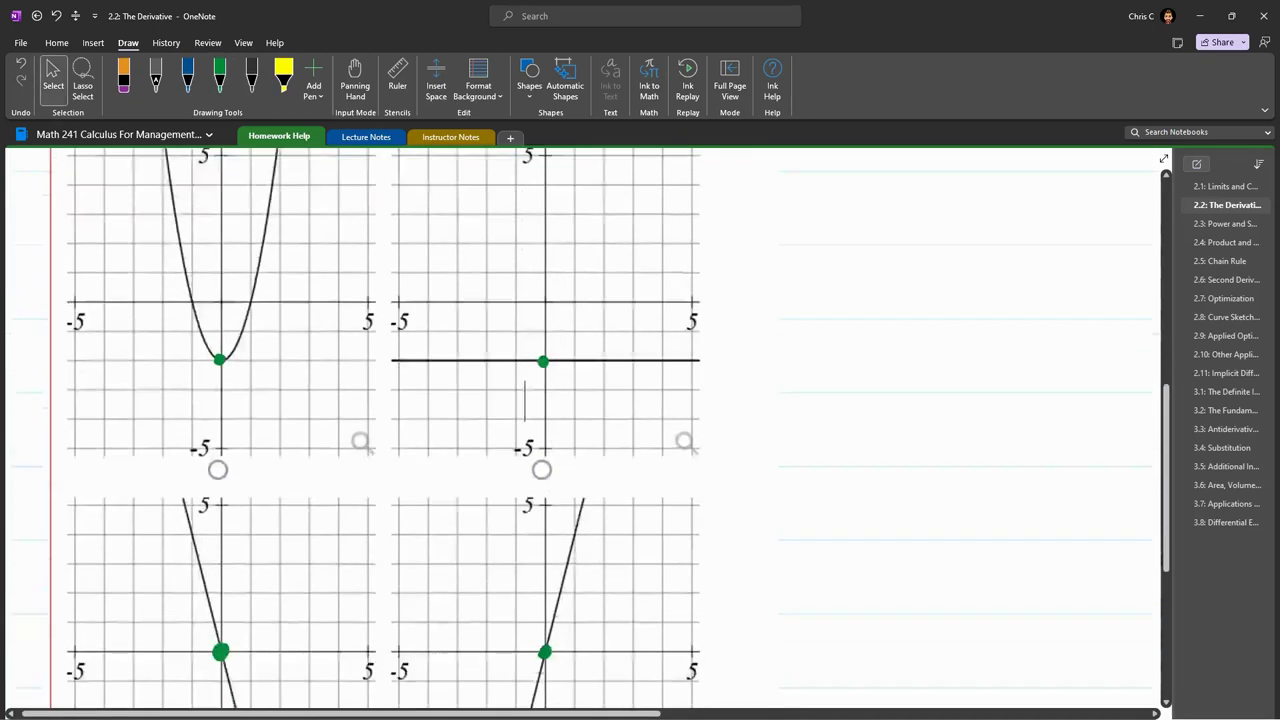
# Step: Circle the m=1 and m=8 slopes, label m=8 as x=-1, and write the point (-1,8)
pyautogui.scroll(5, 525, 632)
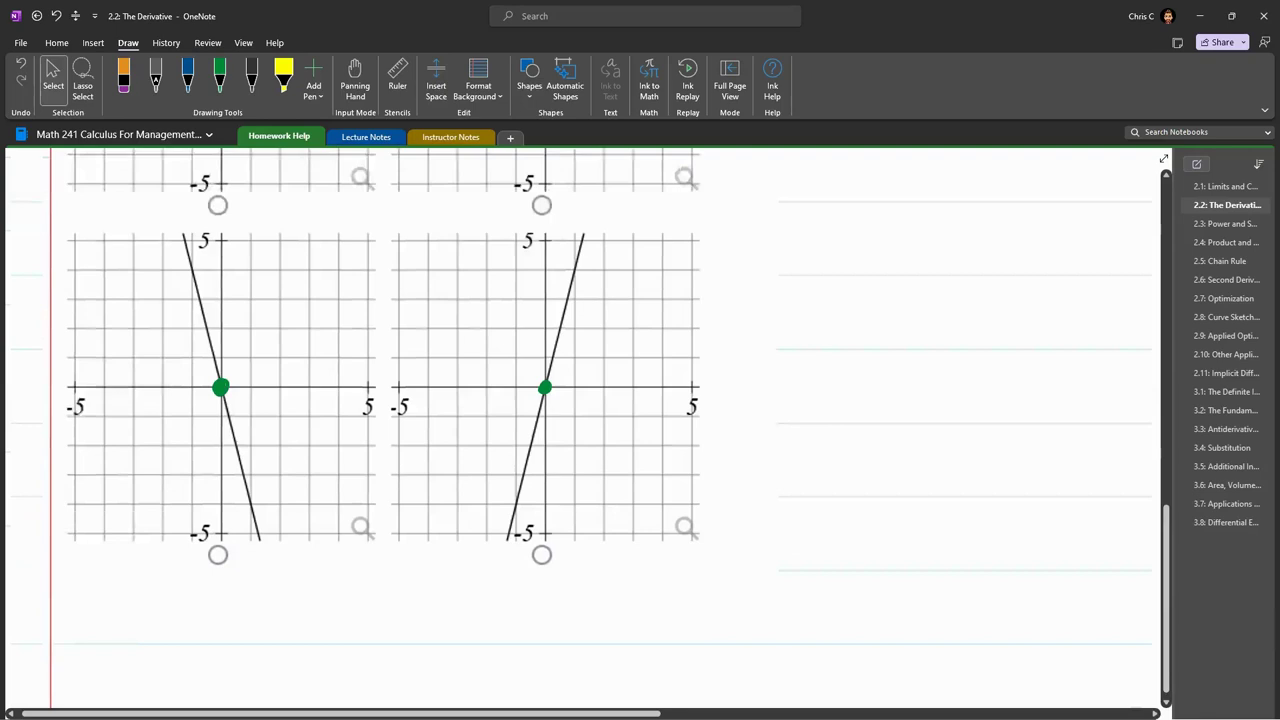
pyautogui.scroll(3, 525, 632)
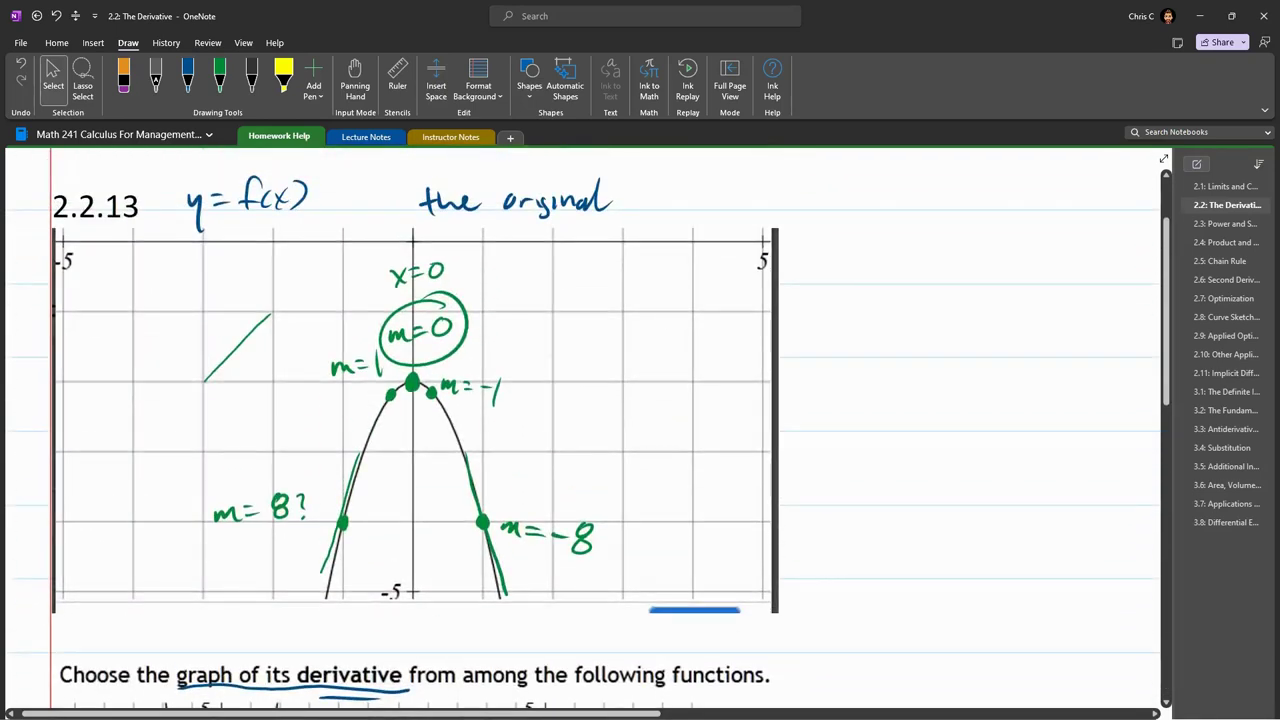
pyautogui.click(220, 75)
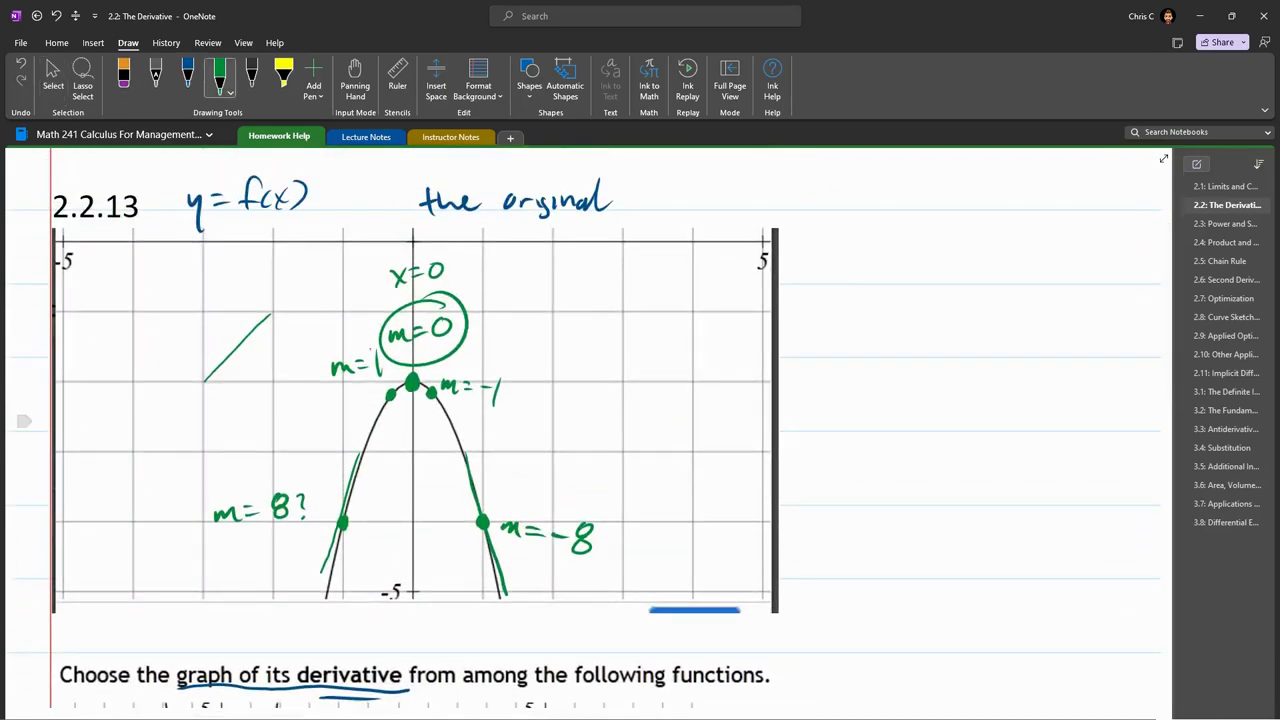
pyautogui.moveTo(392, 352); pyautogui.dragTo(394, 350)
pyautogui.moveTo(224, 488)
pyautogui.mouseDown()
pyautogui.moveTo(281, 490)
pyautogui.moveTo(293, 505)
pyautogui.mouseUp()
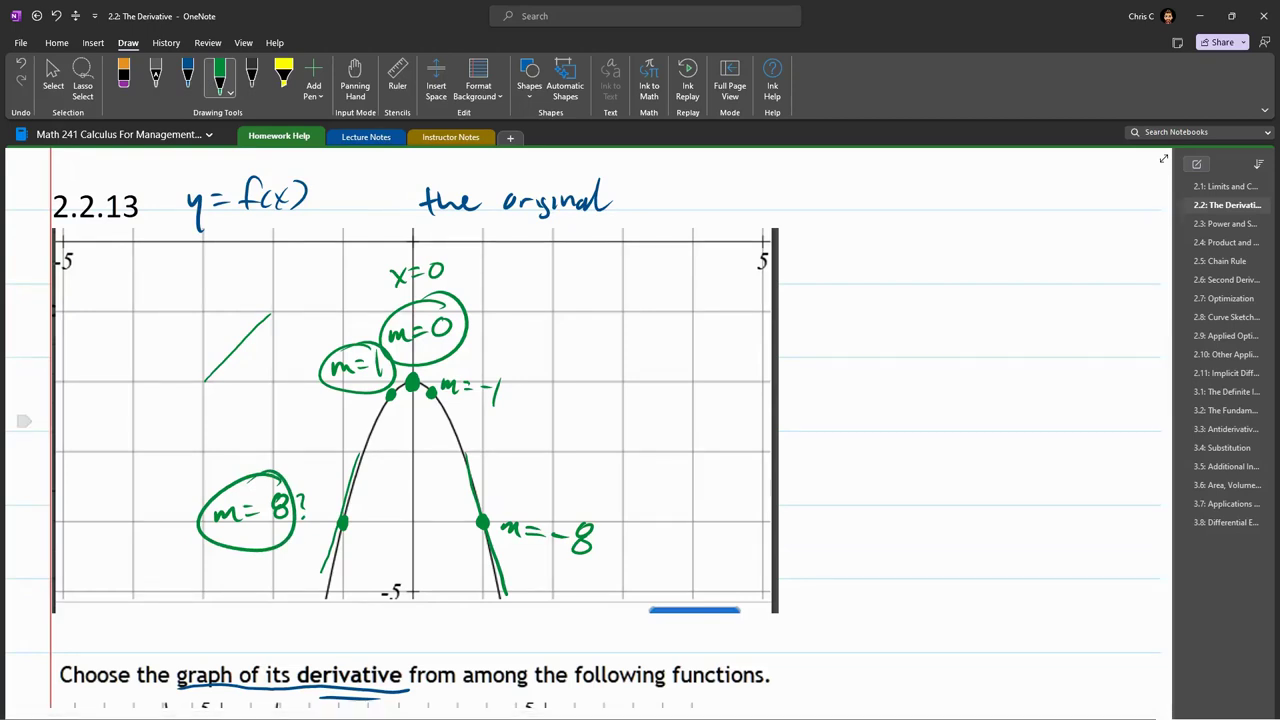
pyautogui.moveTo(210, 462); pyautogui.dragTo(225, 478)
pyautogui.moveTo(223, 460)
pyautogui.mouseDown()
pyautogui.moveTo(211, 482)
pyautogui.moveTo(242, 457)
pyautogui.mouseUp()
pyautogui.moveTo(229, 469); pyautogui.dragTo(256, 458)
pyautogui.moveTo(262, 443)
pyautogui.mouseDown()
pyautogui.moveTo(266, 532)
pyautogui.moveTo(261, 518)
pyautogui.mouseUp()
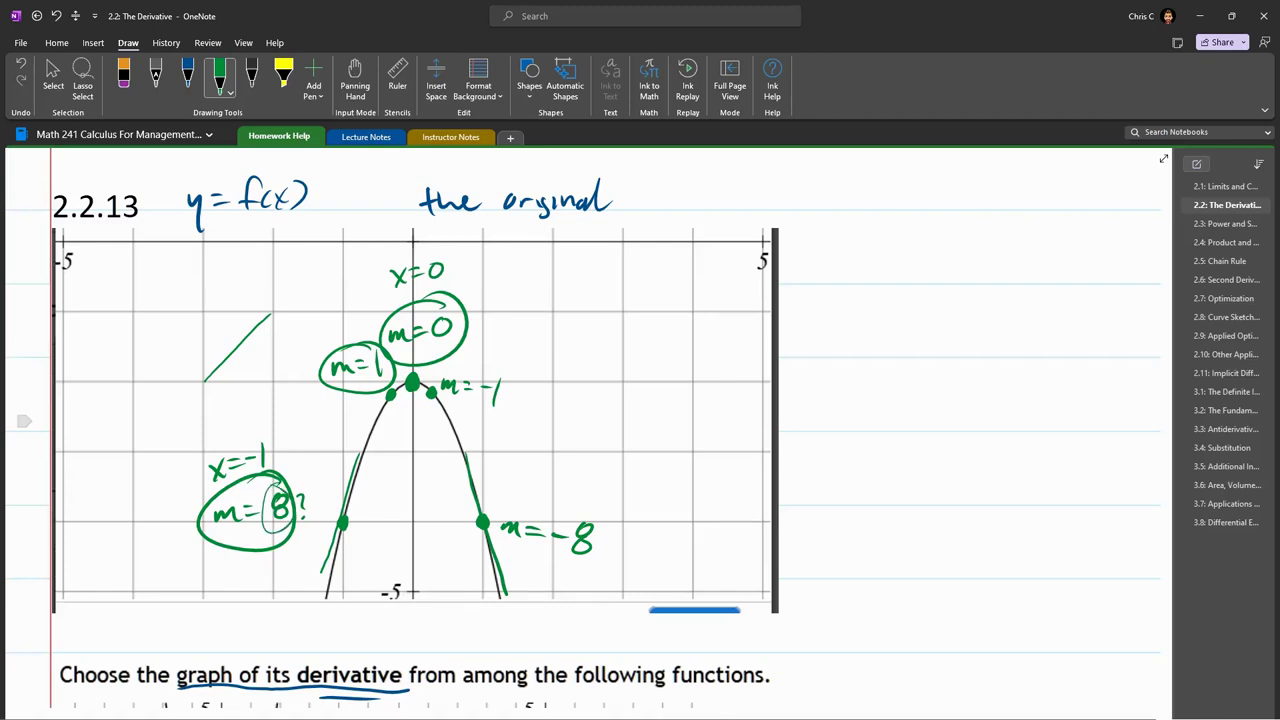
pyautogui.moveTo(157, 577); pyautogui.dragTo(163, 577)
pyautogui.moveTo(179, 567)
pyautogui.mouseDown()
pyautogui.moveTo(188, 597)
pyautogui.moveTo(212, 566)
pyautogui.moveTo(224, 597)
pyautogui.moveTo(152, 600)
pyautogui.mouseUp()
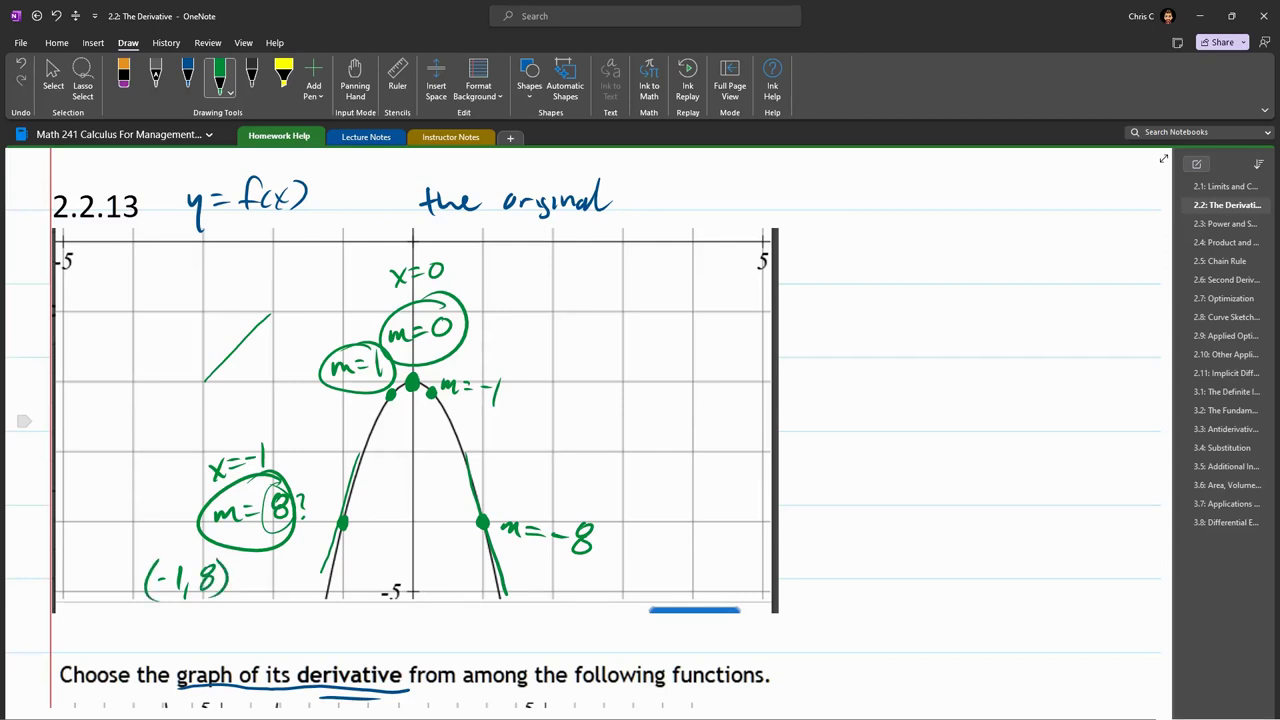
# Step: Recircle m=1, label it x=-.2, and write the point (-.2,1) above the graph
pyautogui.moveTo(390, 352)
pyautogui.mouseDown()
pyautogui.moveTo(325, 392)
pyautogui.moveTo(384, 397)
pyautogui.mouseUp()
pyautogui.moveTo(299, 314)
pyautogui.mouseDown()
pyautogui.moveTo(312, 333)
pyautogui.moveTo(300, 333)
pyautogui.moveTo(322, 315)
pyautogui.mouseUp()
pyautogui.moveTo(314, 324); pyautogui.dragTo(329, 320)
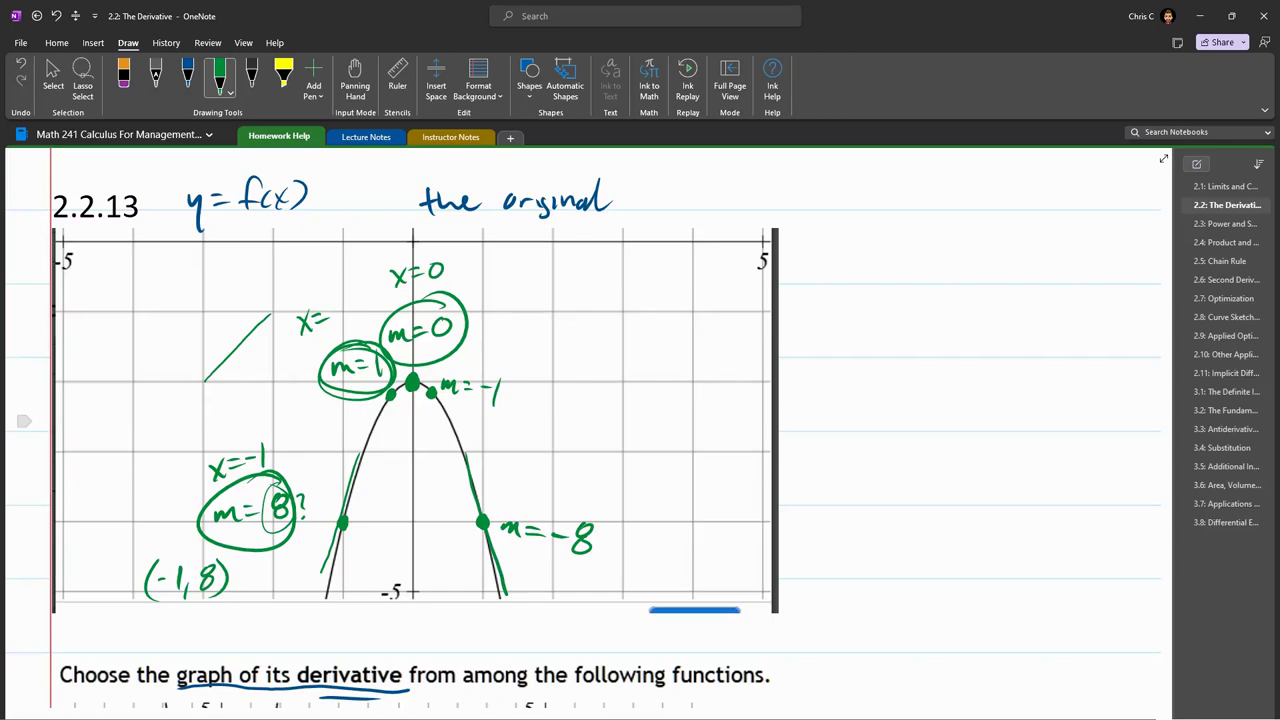
pyautogui.moveTo(333, 313); pyautogui.dragTo(380, 314)
pyautogui.moveTo(261, 266); pyautogui.dragTo(274, 265)
pyautogui.moveTo(280, 253)
pyautogui.mouseDown()
pyautogui.moveTo(300, 280)
pyautogui.moveTo(245, 280)
pyautogui.moveTo(258, 288)
pyautogui.mouseUp()
pyautogui.click(278, 270)
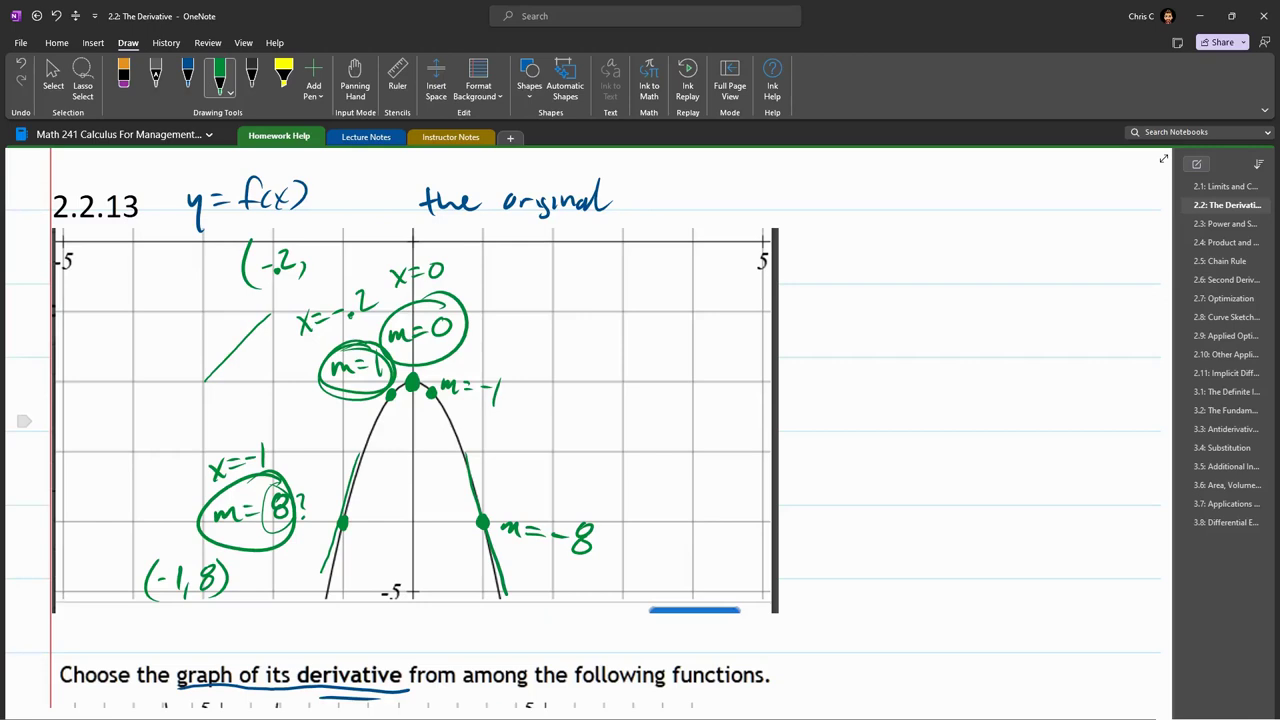
pyautogui.moveTo(320, 233)
pyautogui.mouseDown()
pyautogui.moveTo(316, 264)
pyautogui.moveTo(343, 250)
pyautogui.moveTo(331, 270)
pyautogui.mouseUp()
pyautogui.press('Escape')
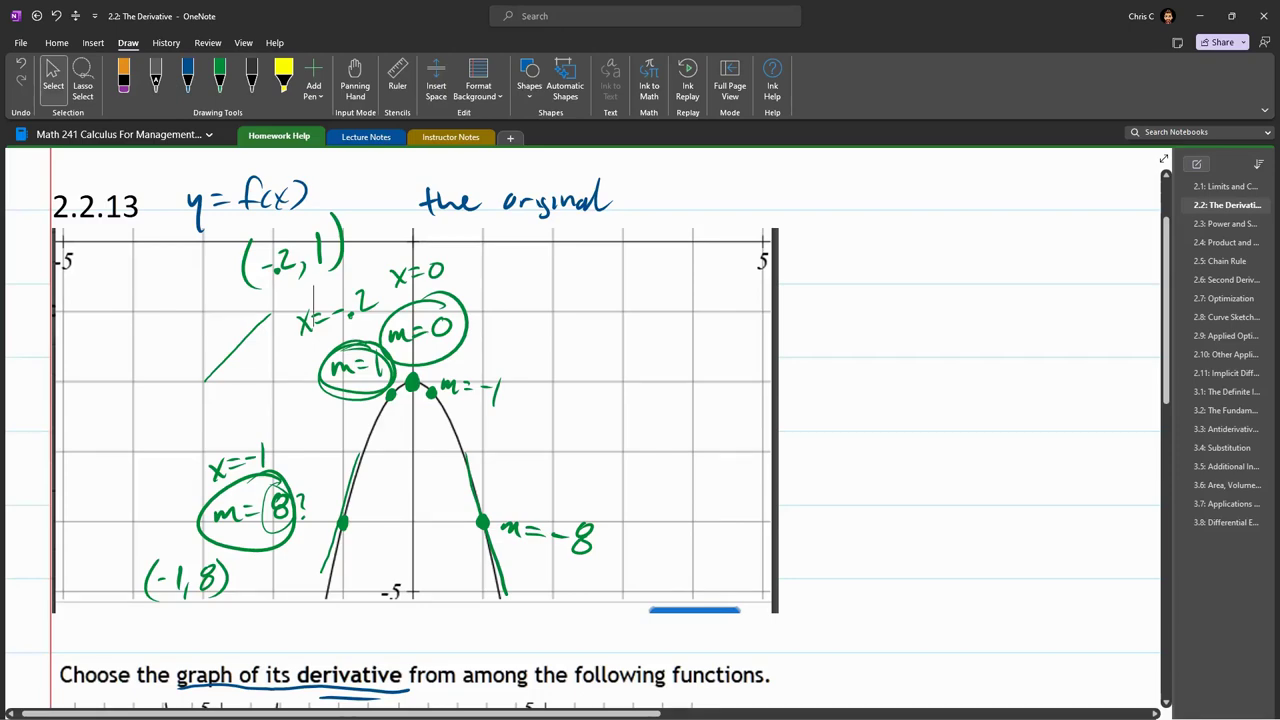
# Step: Sketch a line with a vertical axis and tick marks left of the lower-left answer graph
pyautogui.scroll(-5, 313, 299)
pyautogui.scroll(-5, 380, 430)
pyautogui.scroll(2, 380, 430)
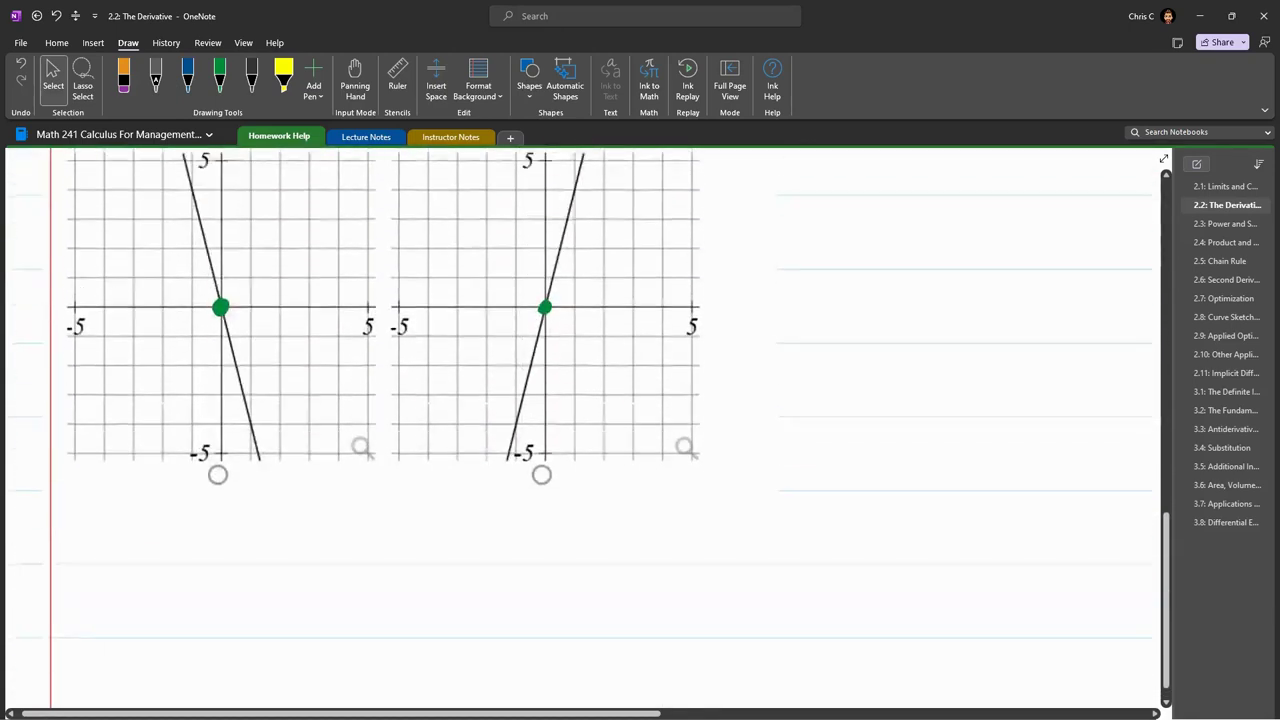
pyautogui.moveTo(124, 398)
pyautogui.mouseDown()
pyautogui.moveTo(187, 296)
pyautogui.moveTo(150, 293)
pyautogui.mouseUp()
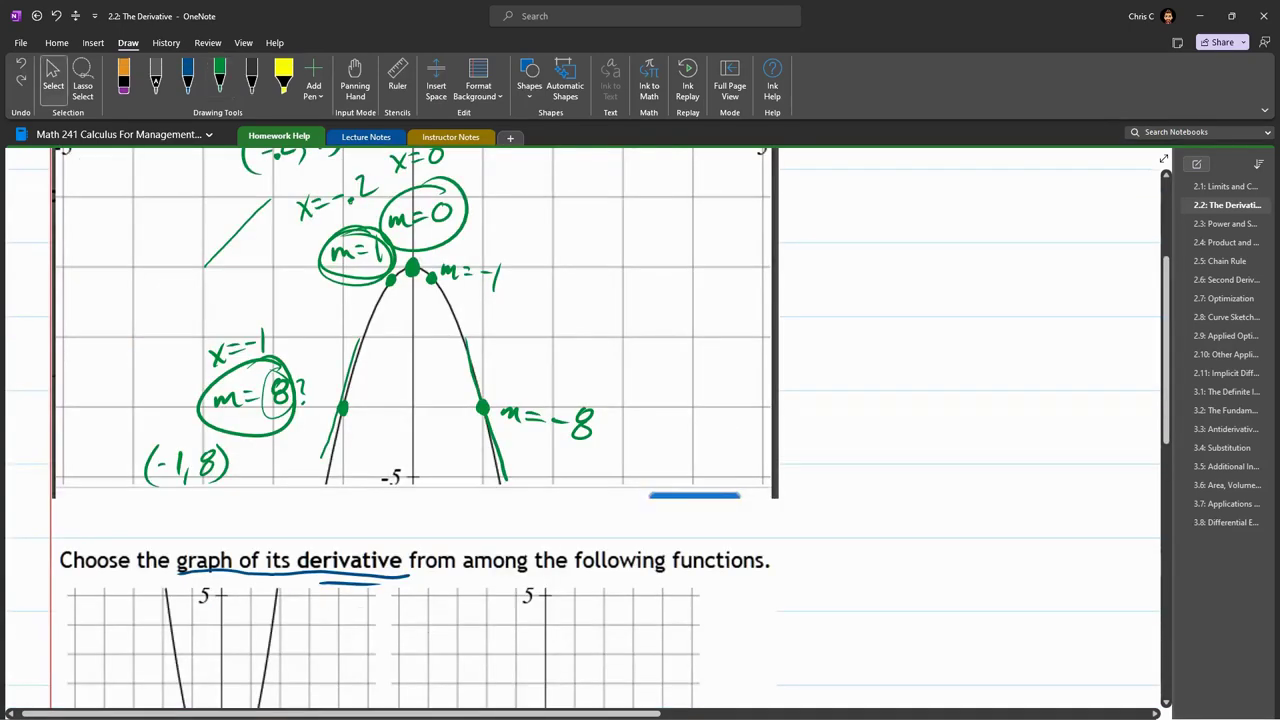
pyautogui.scroll(-5, 600, 430)
pyautogui.click(219, 75)
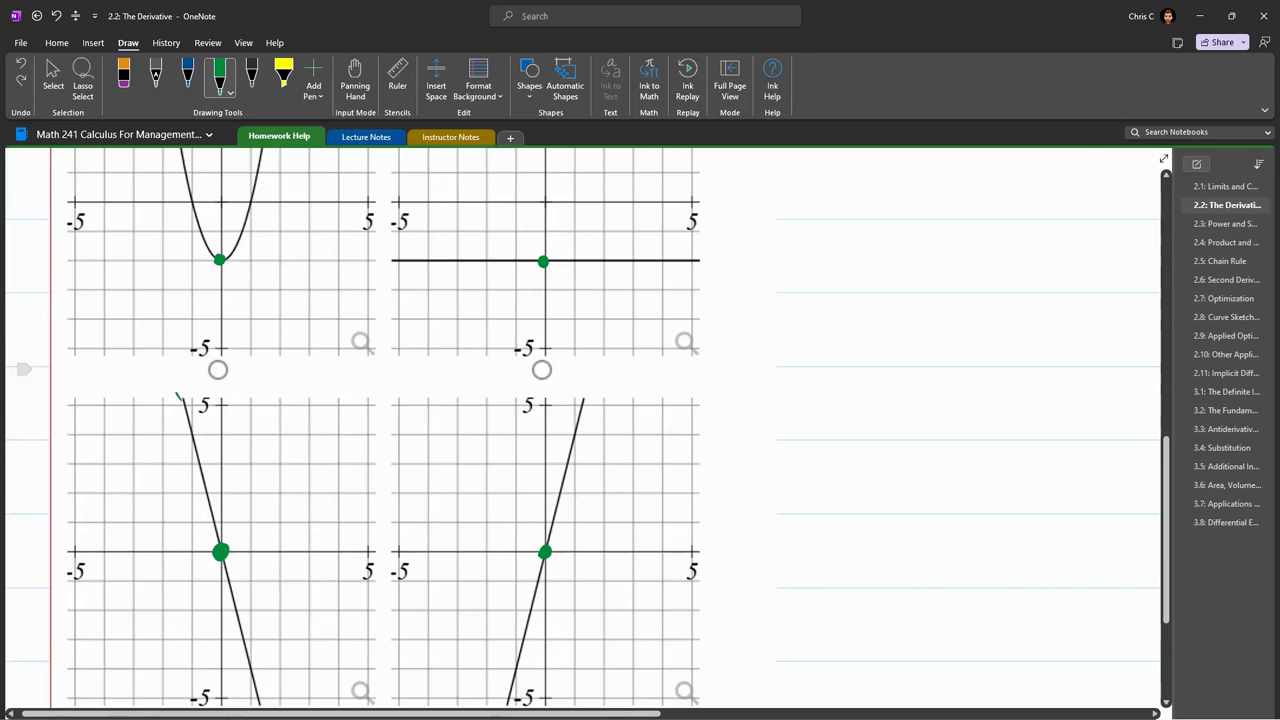
pyautogui.moveTo(133, 258); pyautogui.dragTo(182, 400)
pyautogui.moveTo(155, 350); pyautogui.dragTo(152, 342)
pyautogui.moveTo(219, 308)
pyautogui.mouseDown()
pyautogui.moveTo(219, 412)
pyautogui.moveTo(223, 384)
pyautogui.mouseUp()
pyautogui.moveTo(197, 354)
pyautogui.mouseDown()
pyautogui.moveTo(236, 362)
pyautogui.moveTo(257, 345)
pyautogui.mouseUp()
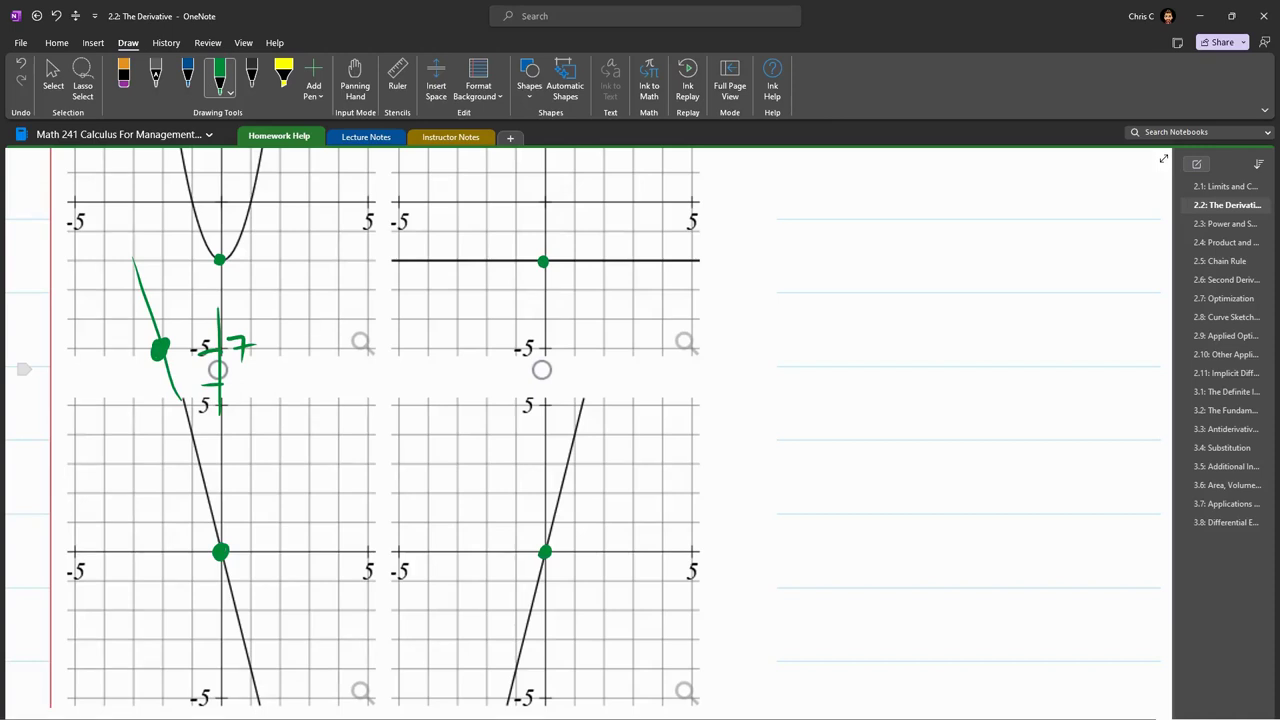
# Step: Mark a point just above the lower-left graph's origin and write y=1 beside it
pyautogui.moveTo(209, 528)
pyautogui.mouseDown()
pyautogui.moveTo(210, 514)
pyautogui.moveTo(175, 537)
pyautogui.moveTo(193, 512)
pyautogui.mouseUp()
pyautogui.moveTo(185, 520); pyautogui.dragTo(194, 518)
pyautogui.moveTo(201, 498); pyautogui.dragTo(203, 520)
pyautogui.press('Escape')
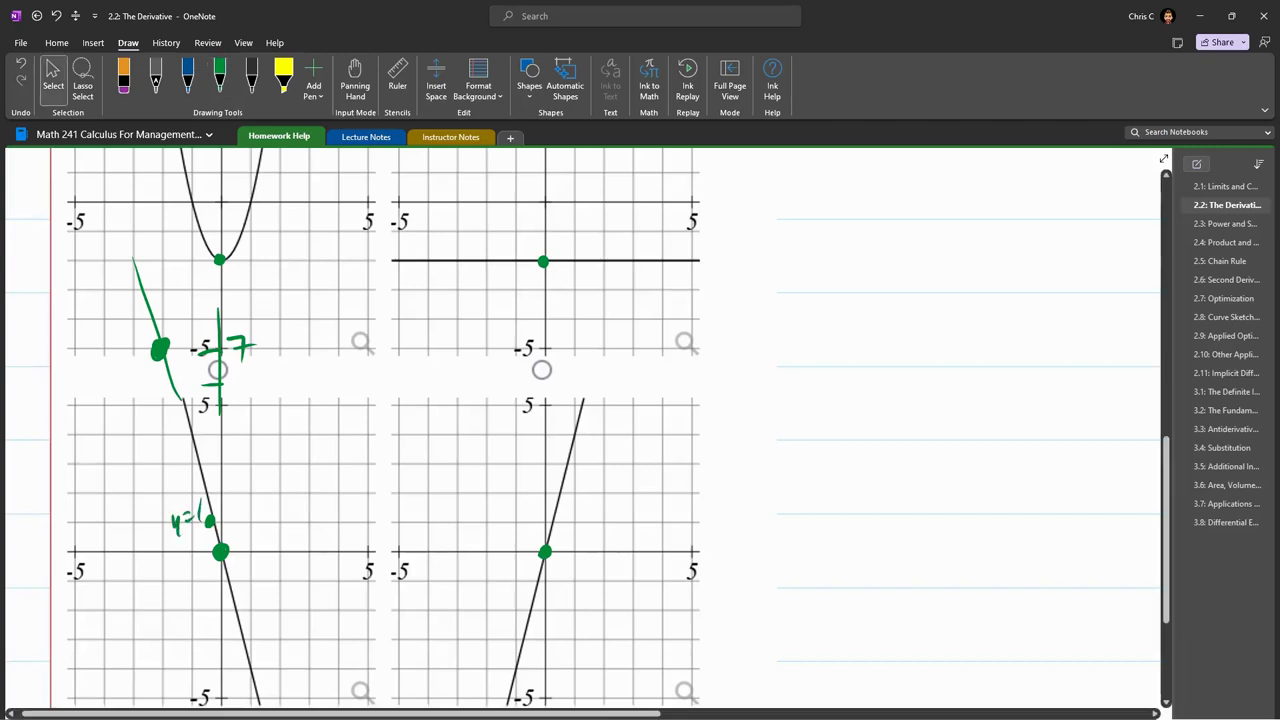
pyautogui.click(184, 557)
# Step: Circle the lower-left decreasing-line graph as the derivative
pyautogui.scroll(-1, 600, 430)
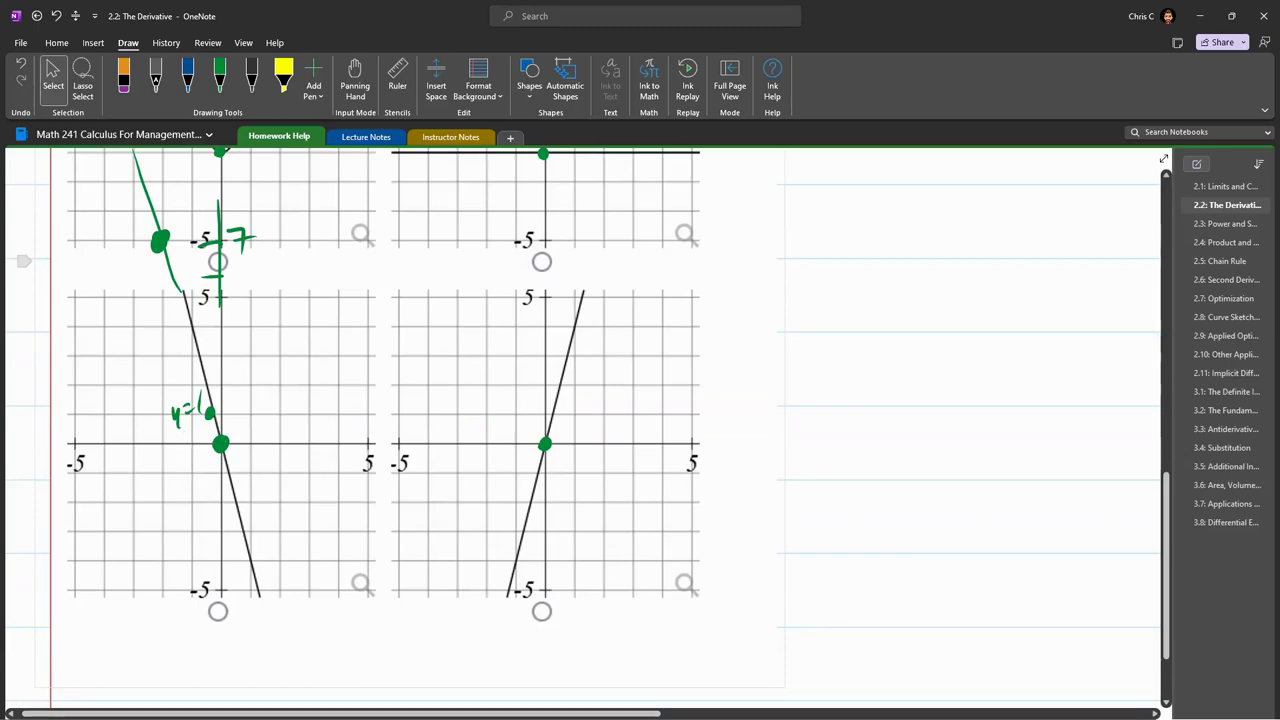
pyautogui.scroll(7, 600, 430)
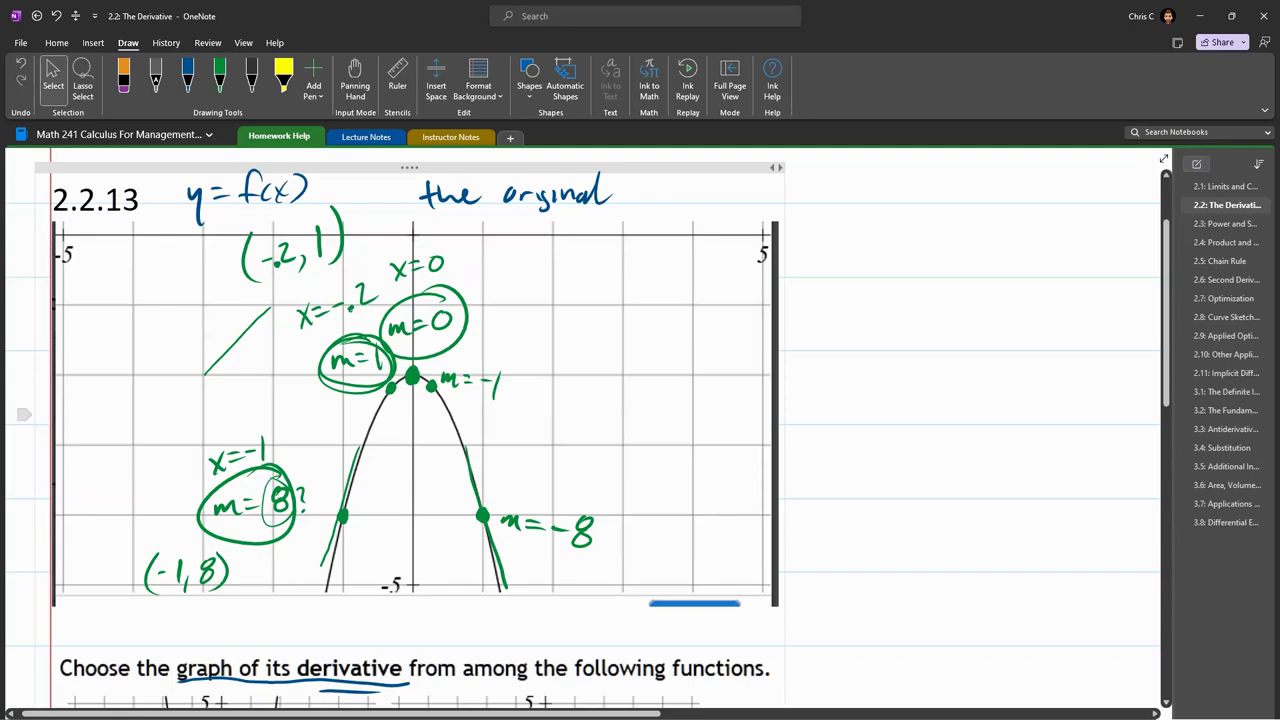
pyautogui.scroll(-7, 600, 430)
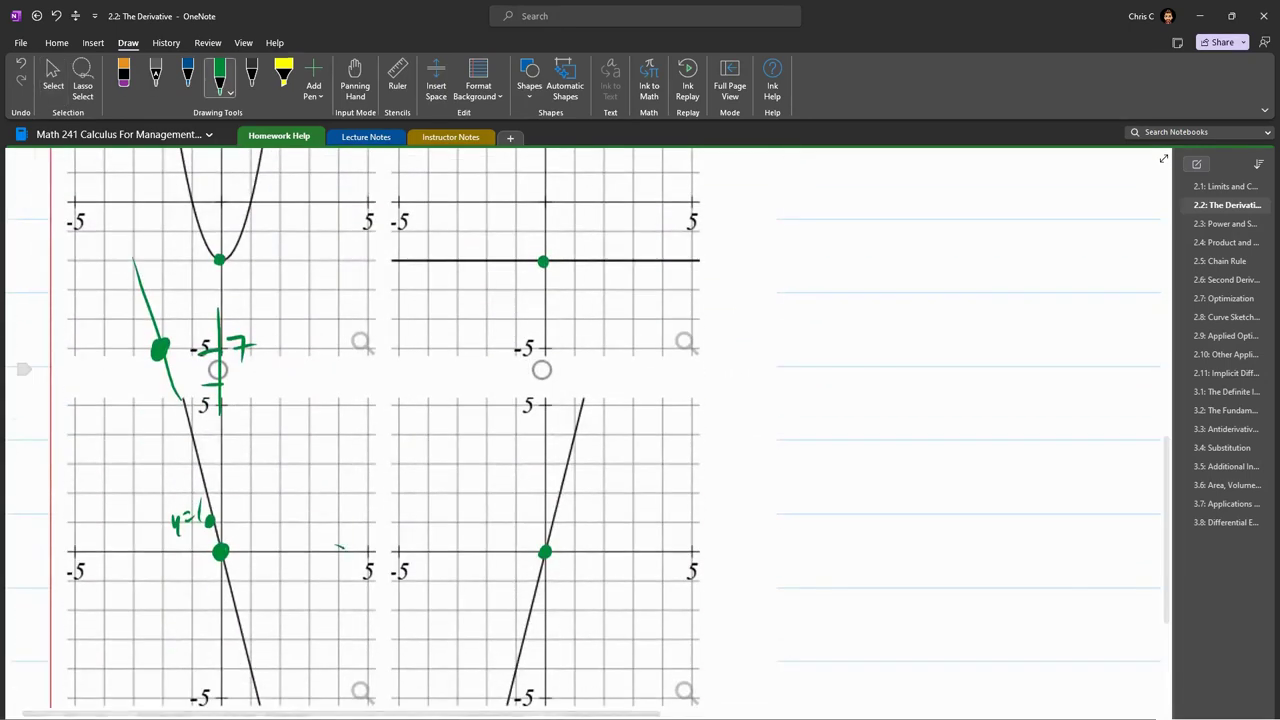
pyautogui.moveTo(343, 545)
pyautogui.mouseDown()
pyautogui.moveTo(80, 420)
pyautogui.moveTo(300, 410)
pyautogui.mouseUp()
pyautogui.press('Escape')
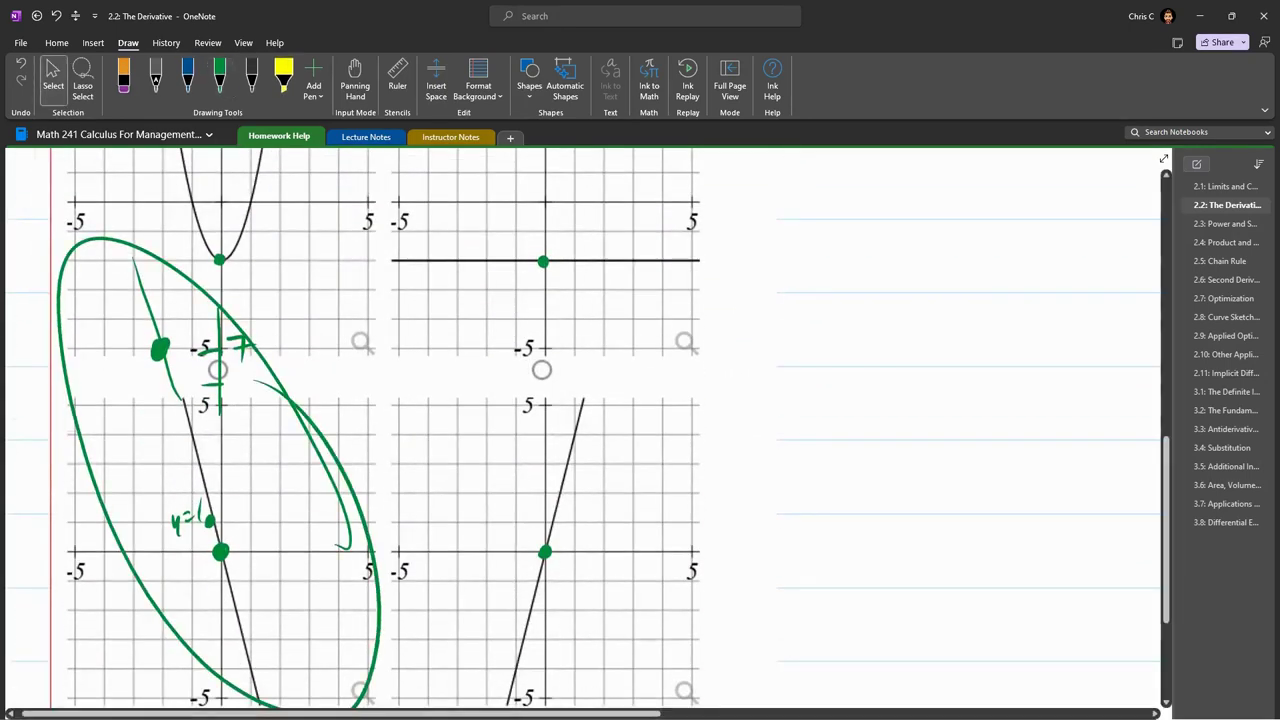
pyautogui.scroll(5, 600, 430)
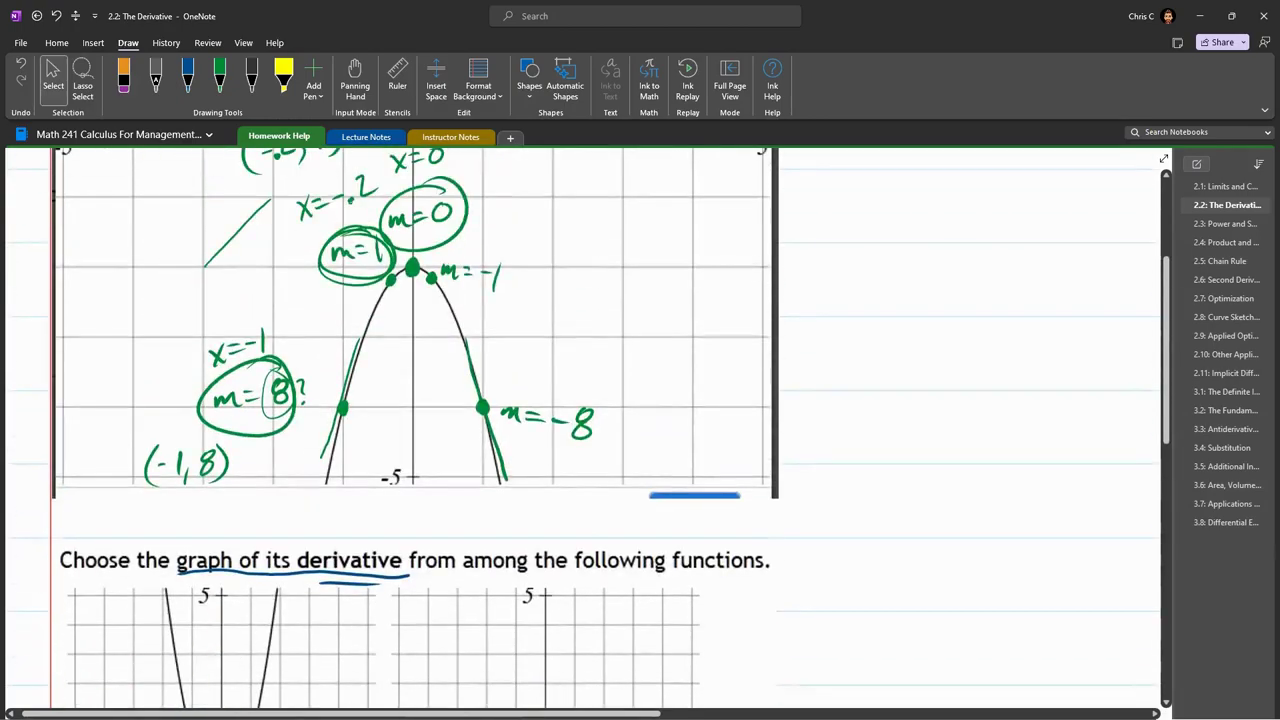